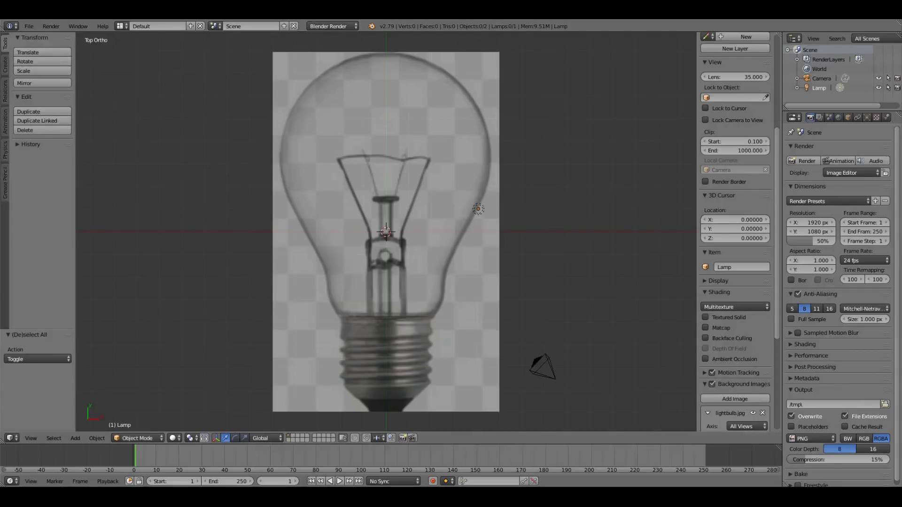
Step: Replace the camera and lamp with a UV sphere scaled 4.5 to fit the reference bulb
left_click(553, 324)
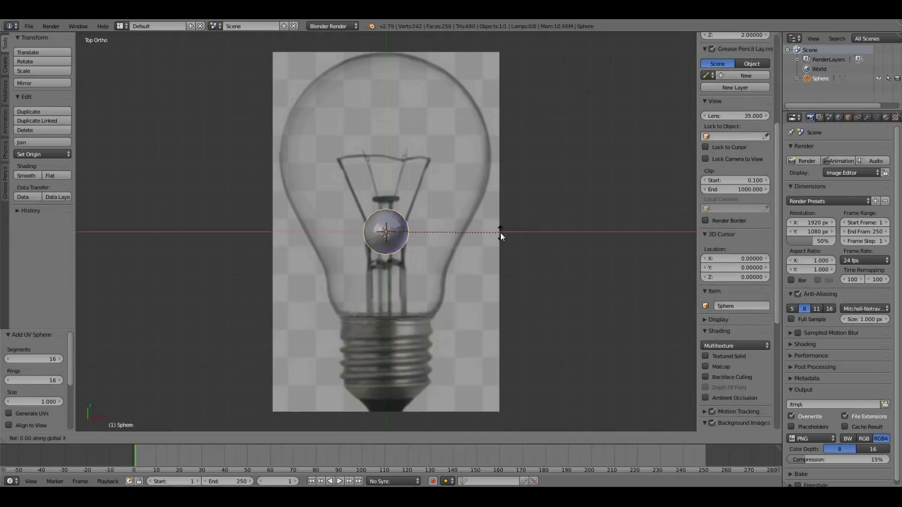
scroll(500, 233, "up", 3)
scroll(451, 247, "down", 3)
type("s4.5")
key("Return")
key("s")
left_click(539, 274)
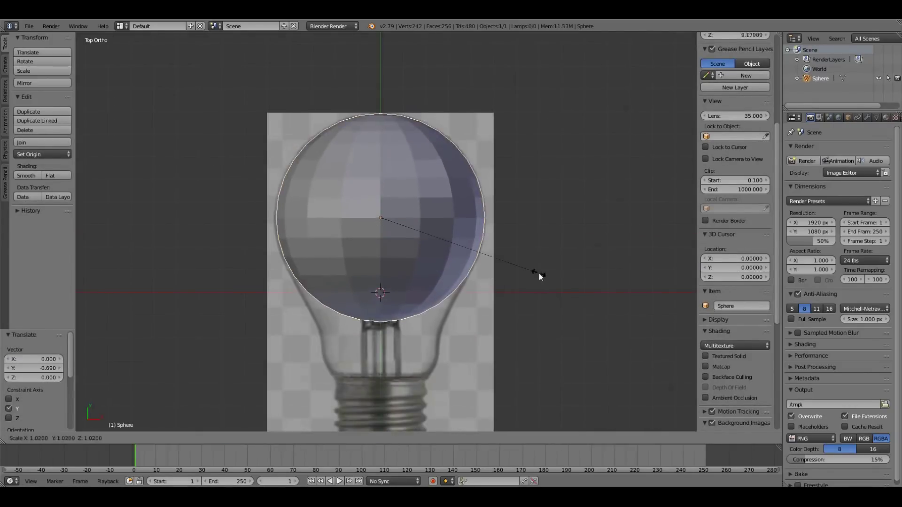
Step: Add a Subdivision Surface modifier to the sphere and raise its viewport level
left_click(866, 117)
left_click(845, 151)
left_click(735, 295)
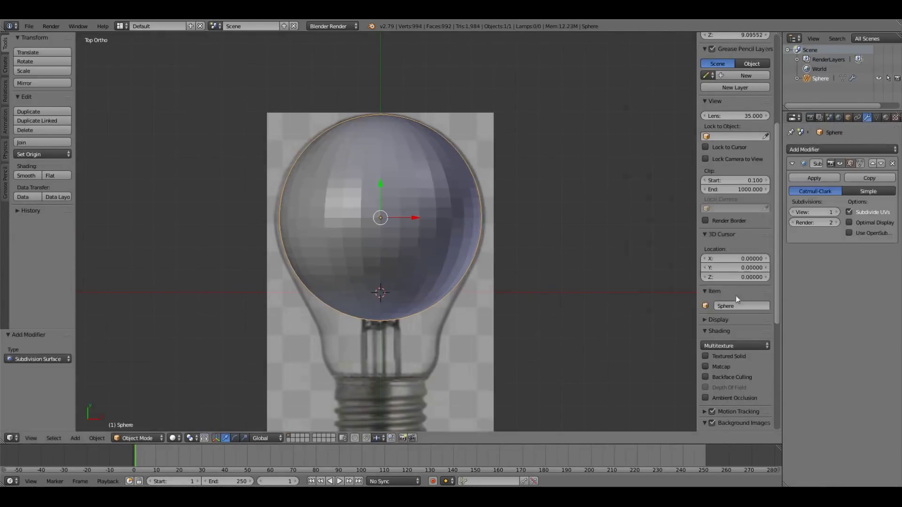
scroll(533, 248, "up", 2)
key("s")
left_click(542, 249)
Step: In Edit Mode, select and delete the lower half of the sphere
key("Tab")
scroll(542, 252, "up", 2)
key("z")
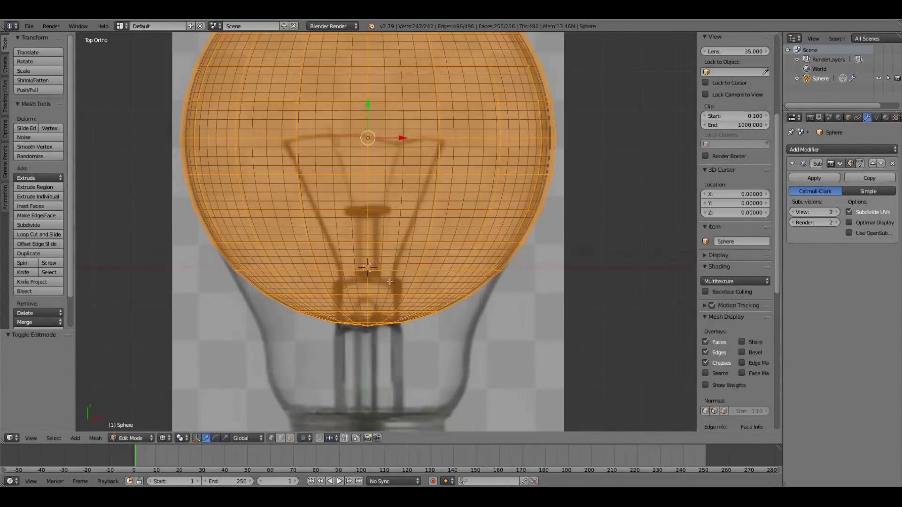
left_click_drag(169, 277, 568, 348)
key("x")
left_click(305, 270)
Step: Extrude the open bottom edge loop, narrow it, and move it down along Y to start the neck
right_click(305, 270, "alt")
key("e")
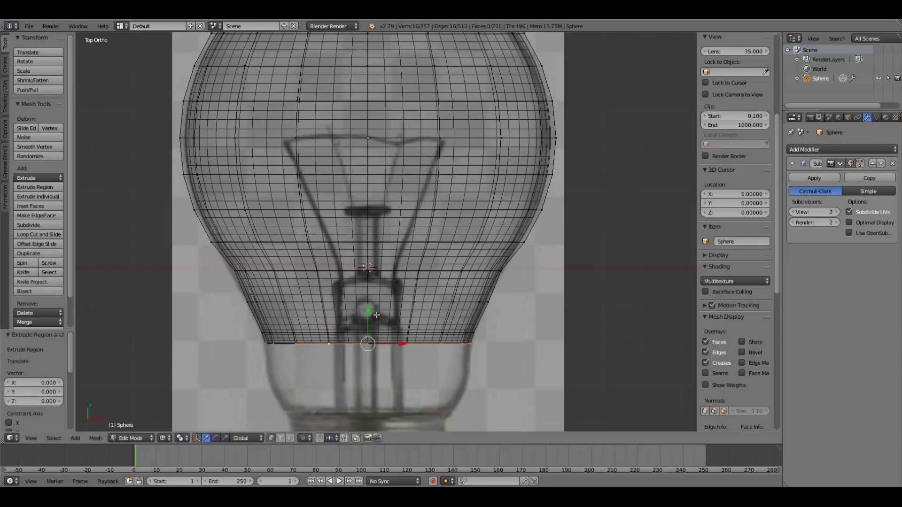
left_click(518, 385)
scroll(418, 227, "down", 5, "shift")
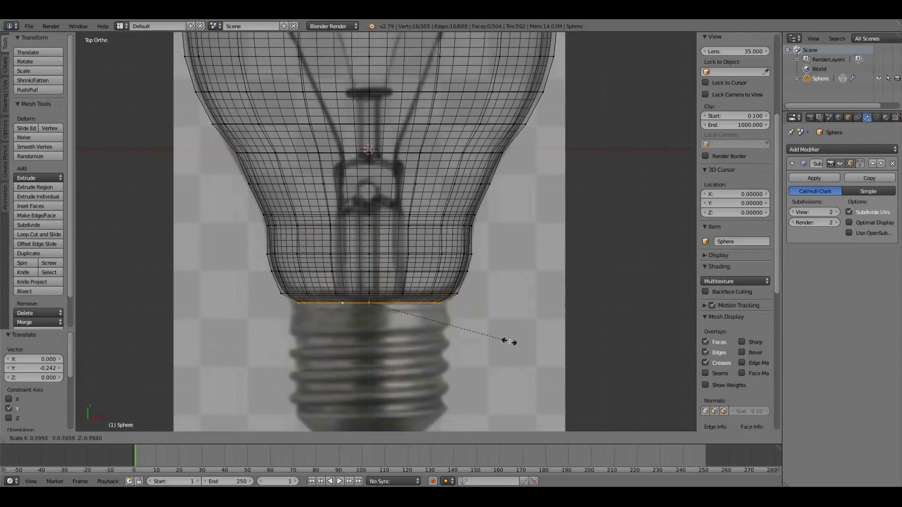
middle_click_drag(370, 270, 585, 227)
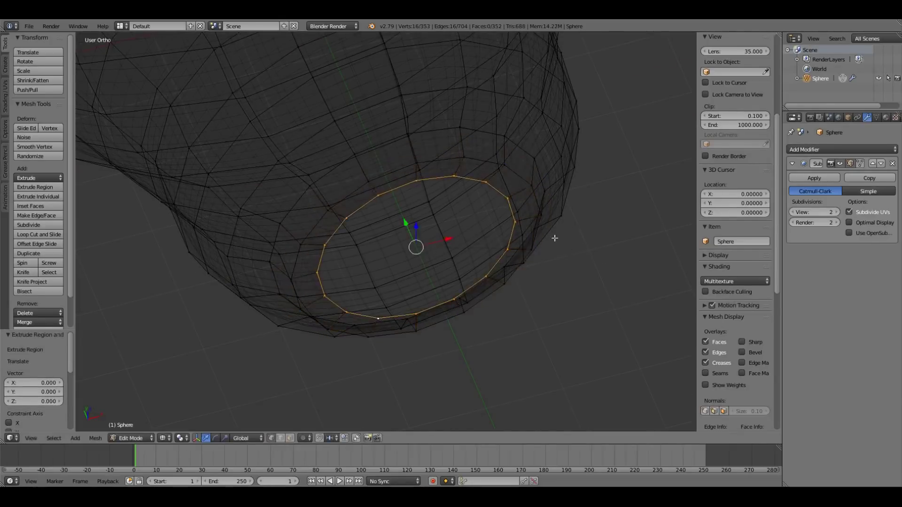
key("KP_7")
key("g")
key("y")
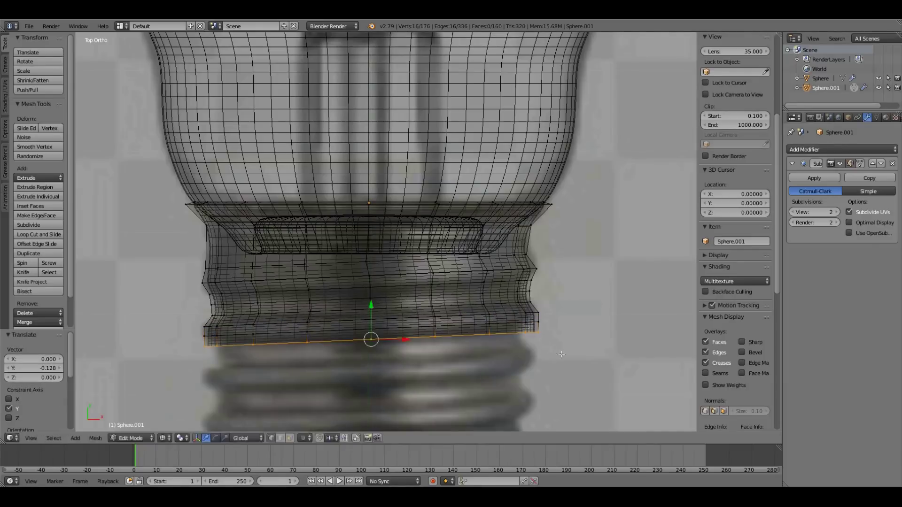
Step: Extrude and narrow successive bottom loops to form the screw-thread rings
key("s")
left_click(546, 349)
middle_click_drag(418, 303, 430, 182, "shift")
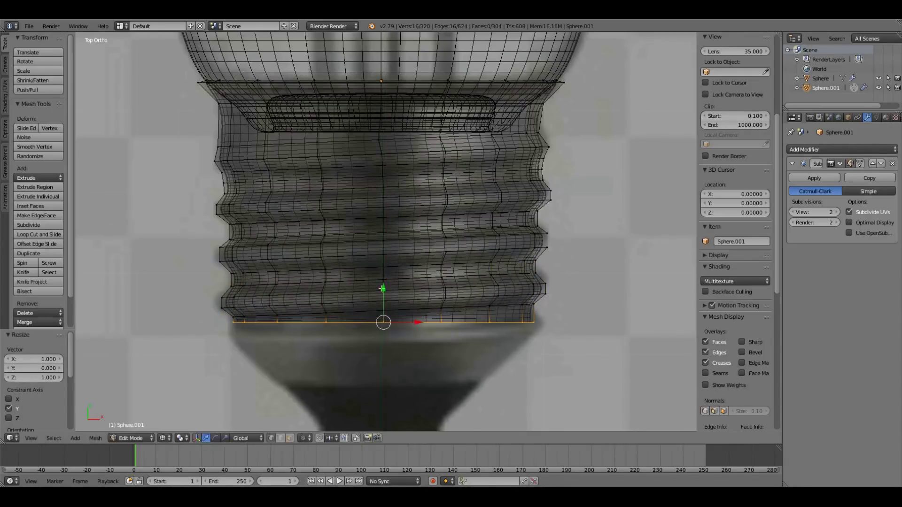
key("e")
left_click(446, 342)
scroll(447, 342, "up", 1)
key("s")
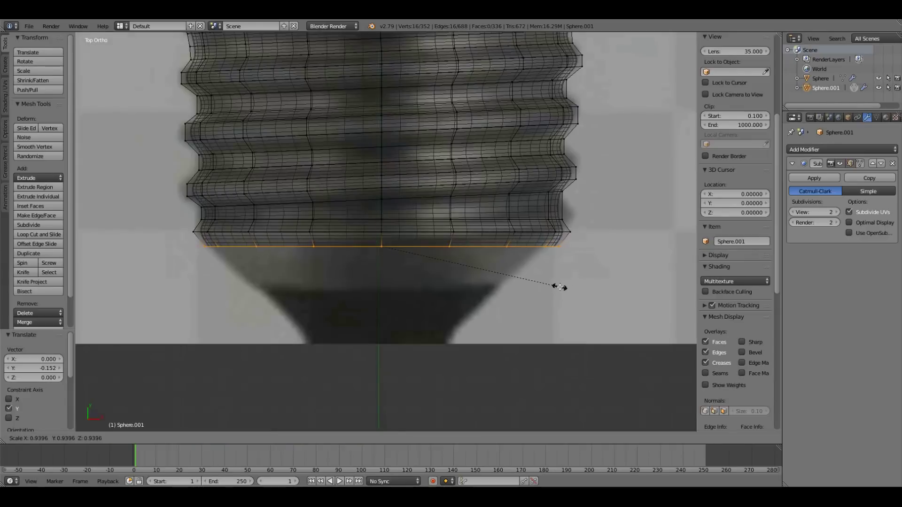
left_click(516, 335)
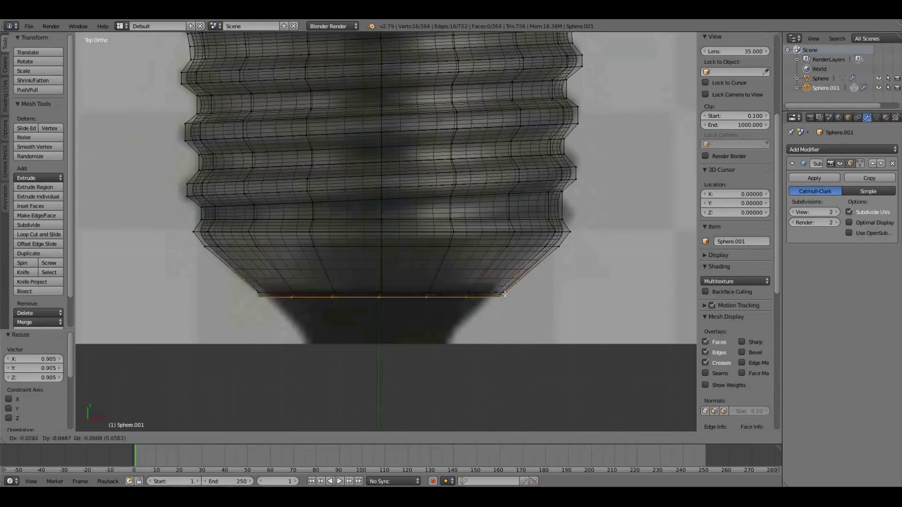
Step: Extrude a final loop slightly down and shrink it to taper the base closed
key("g")
key("y")
left_click(445, 356)
middle_click_drag(446, 357, 502, 293)
key("s")
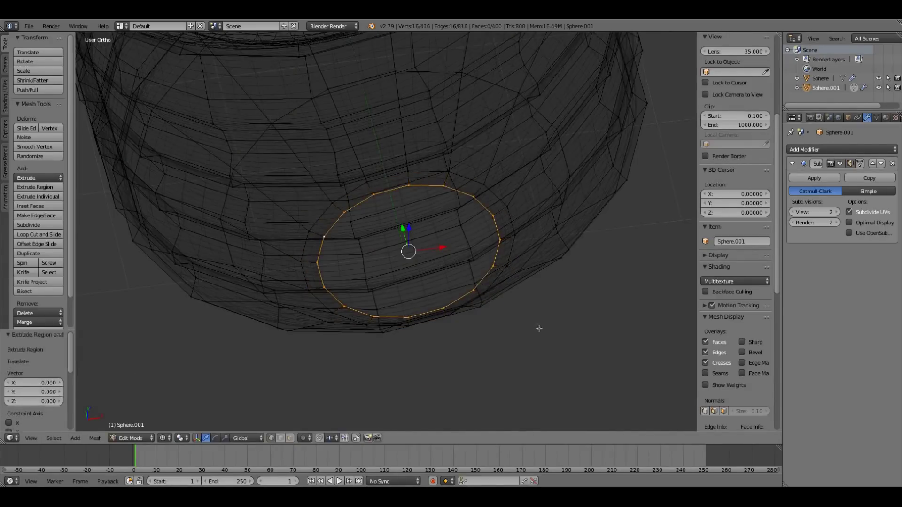
key("a")
key("KP_7")
scroll(425, 260, "down", 3)
scroll(425, 261, "up", 1)
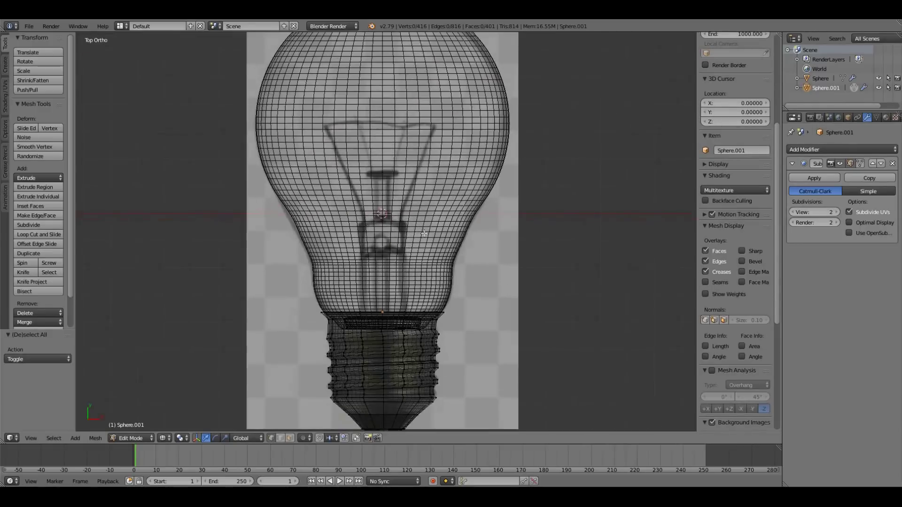
scroll(425, 261, "down", 1)
Step: Smooth-shade the bulb in Object Mode, then hide the screw base Sphere.001
key("Tab")
key("z")
scroll(424, 281, "up", 2)
scroll(424, 281, "down", 2)
left_click(25, 176)
scroll(294, 252, "up", 2)
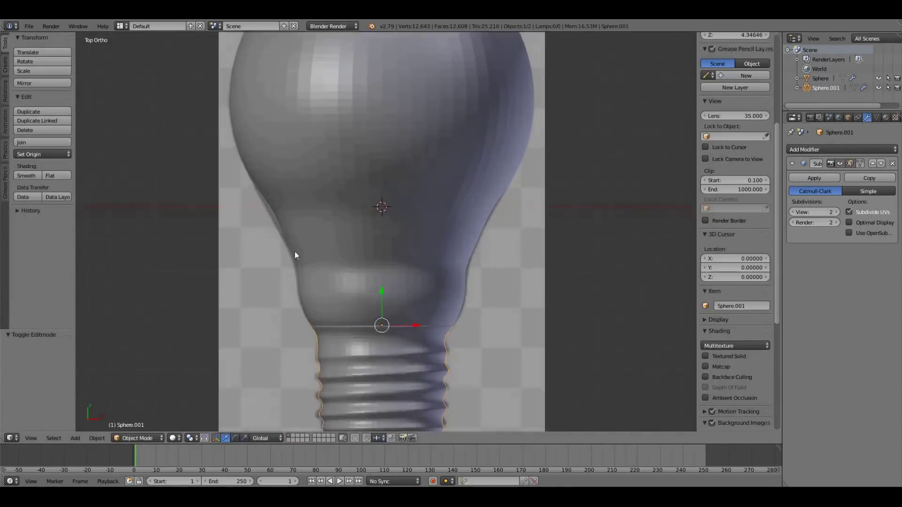
scroll(388, 325, "up", 2)
scroll(353, 291, "down", 3)
scroll(372, 289, "up", 3)
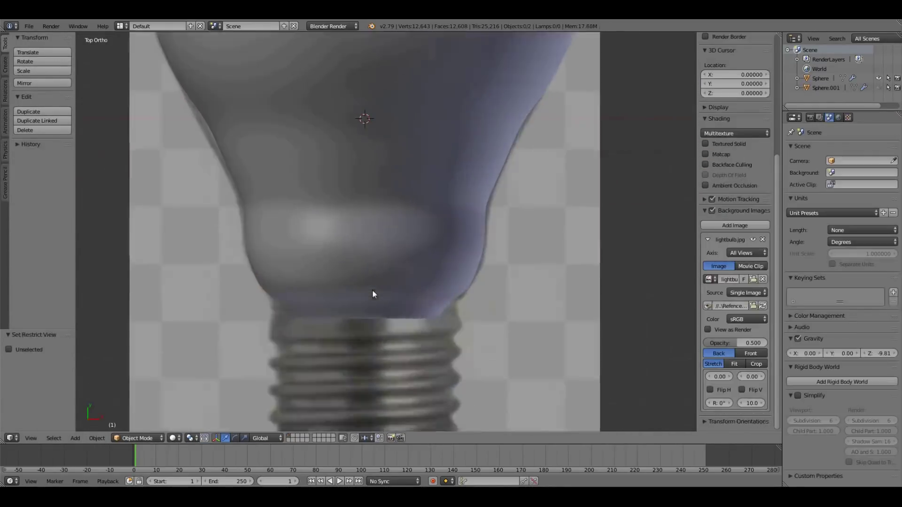
key("h")
scroll(388, 227, "down", 1)
scroll(381, 222, "down", 1)
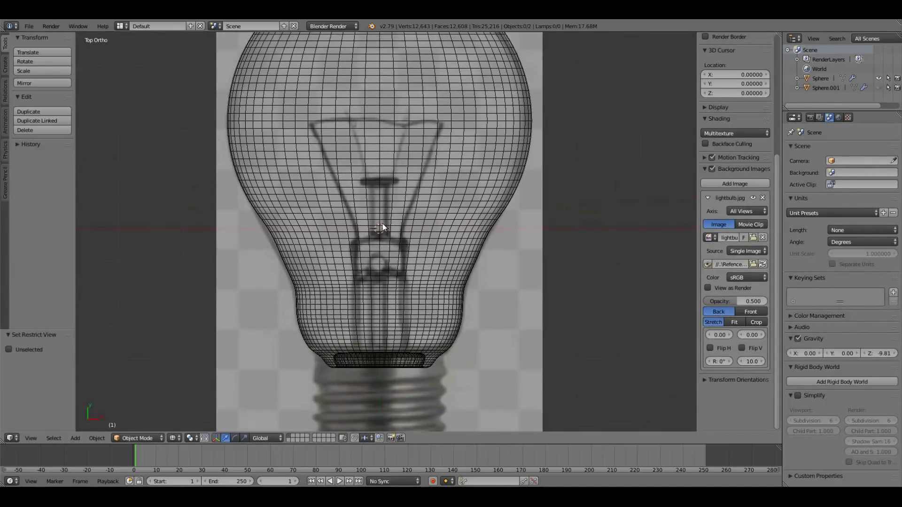
Step: Add a cube inside the bulb, delete it down to one face, and add Subdivision Surface
key("shift+a")
left_click(460, 307)
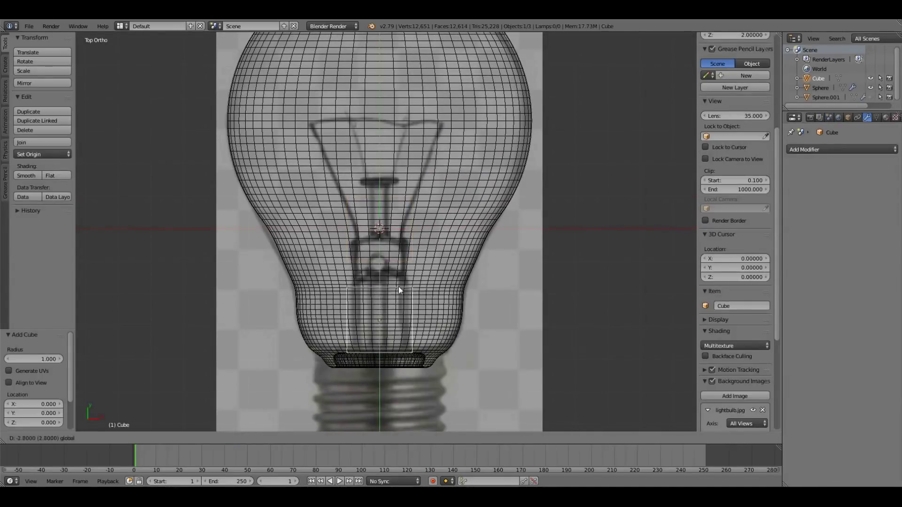
scroll(398, 286, "up", 2)
key("Tab")
key("a")
key("x")
left_click(839, 149)
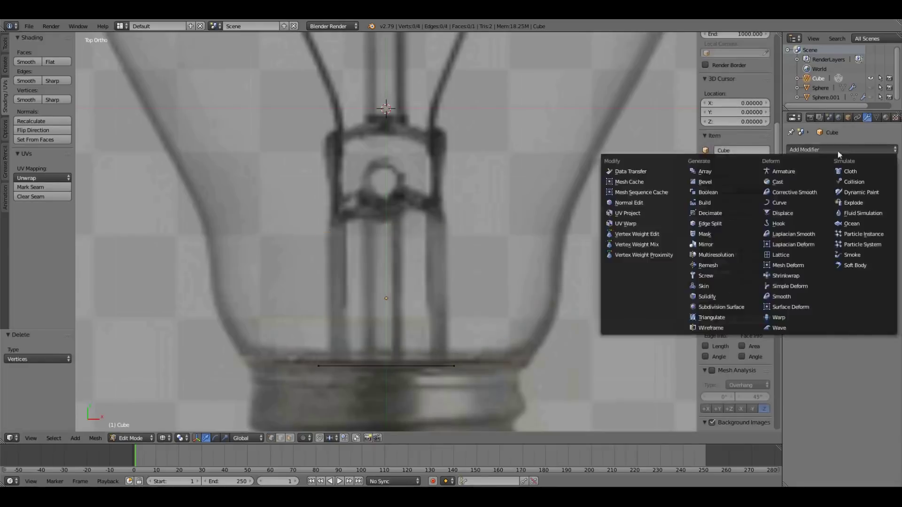
left_click(720, 306)
Step: Shrink the face to the stem's size, extrude it into a box, and add loop cuts
key("s")
left_click(474, 371)
key("KP_1")
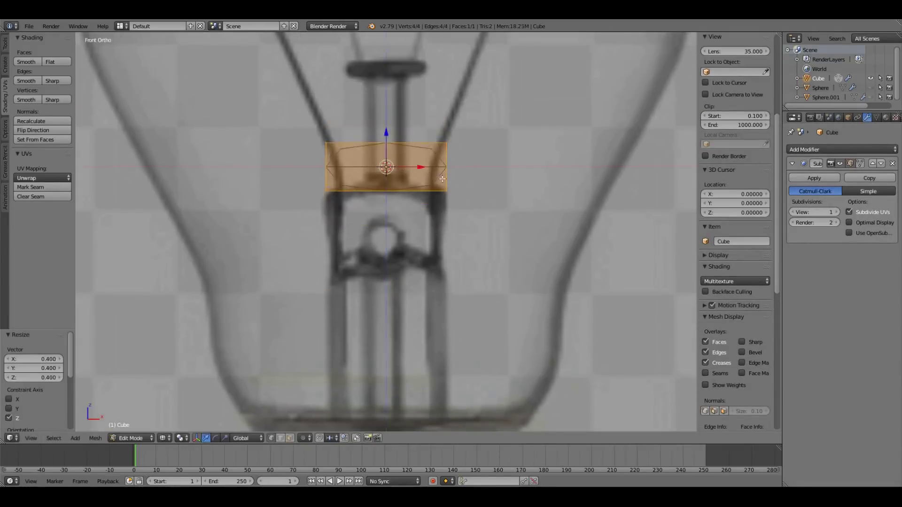
key("KP_7")
key("e")
left_click(382, 210)
key("ctrl+r")
scroll(382, 210, "up", 1)
left_click(382, 210)
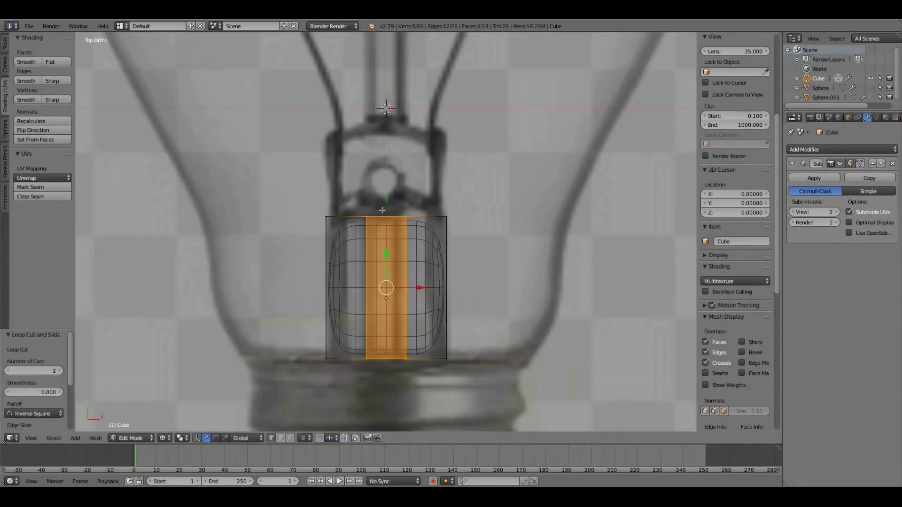
Step: Scale the box's top edge row along Z and add edge loops near each side
key("a")
right_click(384, 217, "alt")
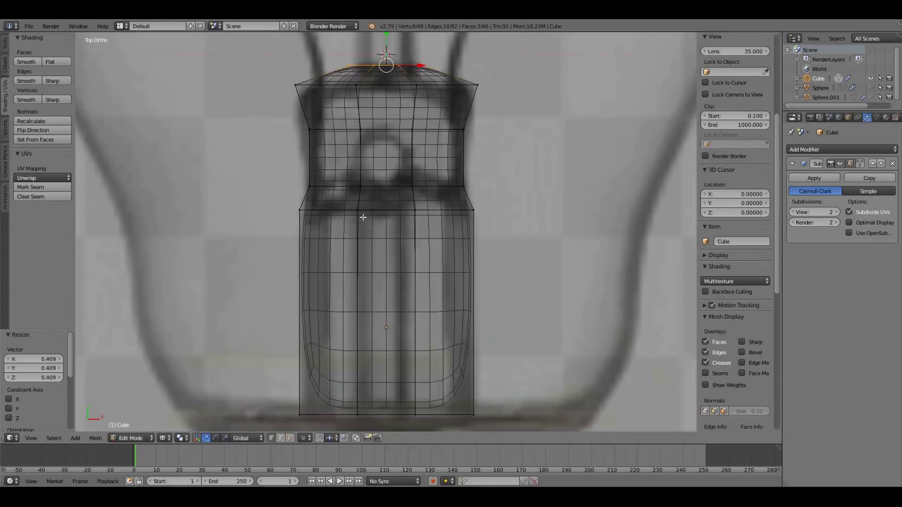
key("s")
key("z")
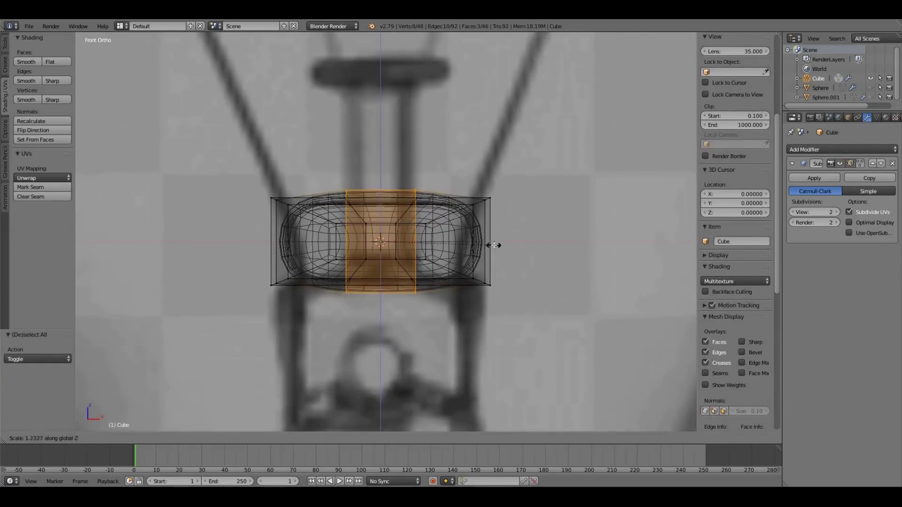
key("a")
key("ctrl+r")
mouse_move(371, 237)
left_mouse_down()
mouse_move(346, 240)
mouse_move(415, 249)
left_mouse_up()
Step: Stretch the central face loop 1.2 along Z and delete it to open holes
key("ctrl+r")
key("a")
right_click(374, 261, "alt")
scroll(375, 260, "up", 2)
type("sz1.2")
key("Return")
key("KP_7")
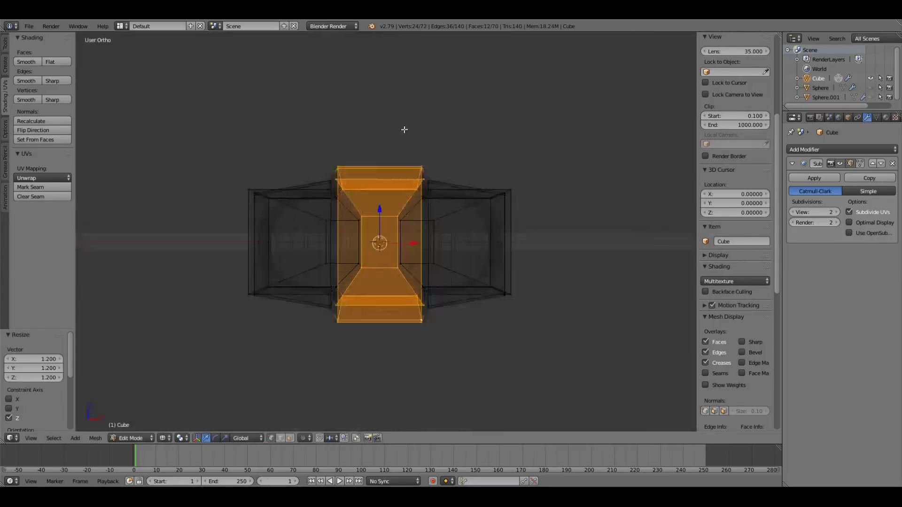
key("x")
left_click(390, 218)
Step: Extrude and inset the faces around the holes, then delete both inner faces
scroll(735, 235, "down", 5)
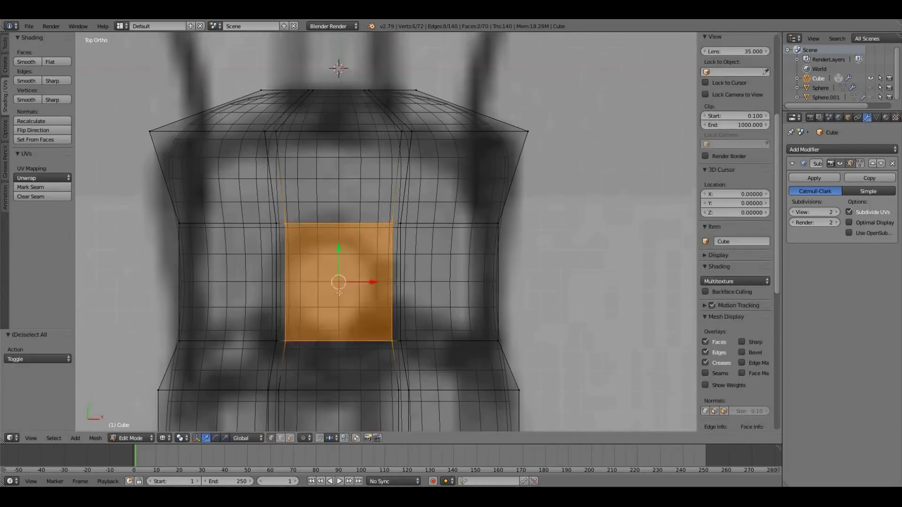
middle_click_drag(338, 263, 359, 244)
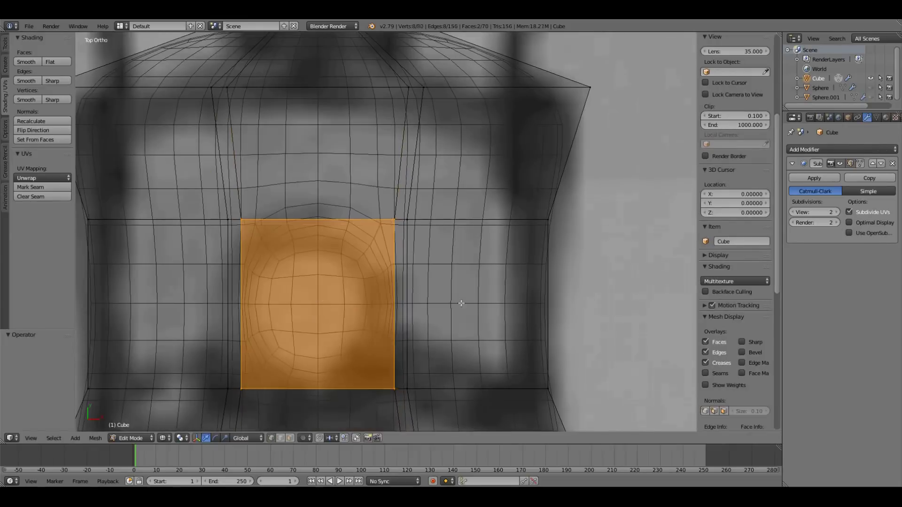
key("e")
key("s")
left_click(422, 264)
key("x")
left_click(422, 264)
Step: Patch the remaining gaps by joining selected vertices into new faces
scroll(735, 235, "down", 3)
scroll(376, 211, "up", 3)
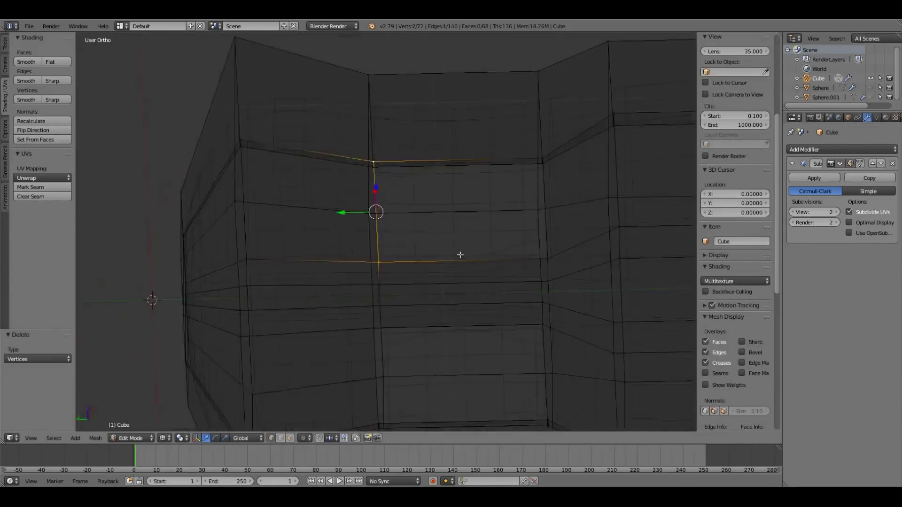
mouse_move(459, 254)
middle_mouse_down()
mouse_move(363, 213)
mouse_move(419, 133)
mouse_move(437, 261)
mouse_move(427, 66)
middle_mouse_up()
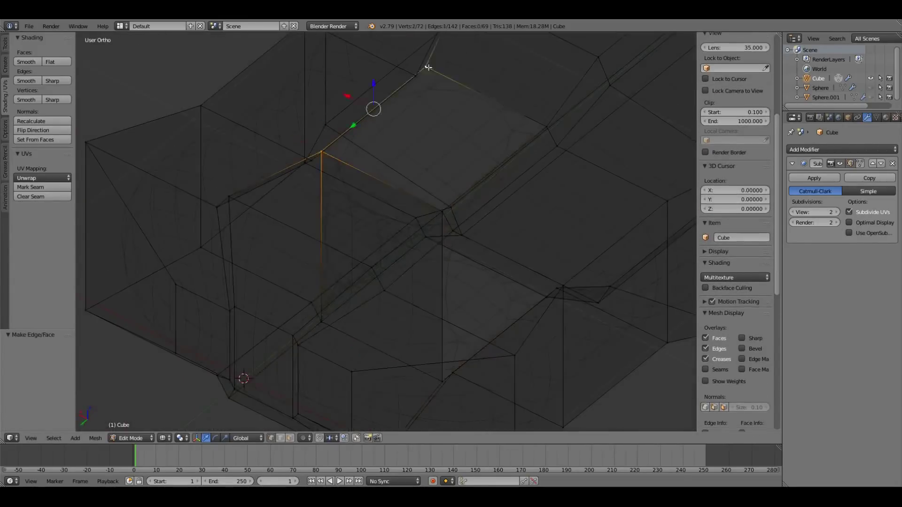
right_click(418, 140, "shift")
key("f")
middle_click_drag(418, 237, 443, 105)
right_click(374, 163, "shift")
key("f")
mouse_move(374, 162)
middle_mouse_down()
mouse_move(310, 149)
mouse_move(366, 185)
middle_mouse_up()
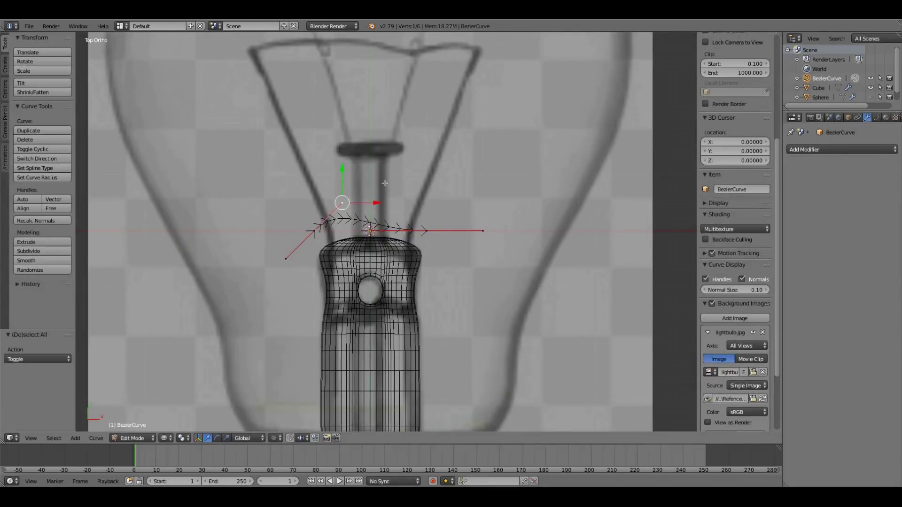
Step: Leave curve Edit Mode to view the finished support wire with 0.034 bevel depth
key("Tab")
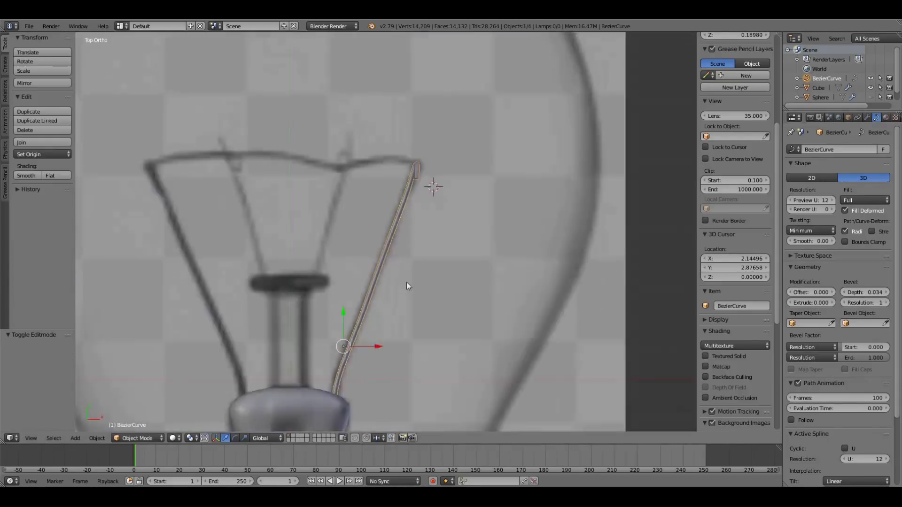
Step: Mirror the support wire across the Cube with a Mirror modifier after applying its rotation
left_click(720, 231)
key("ctrl+a")
left_click(474, 258)
left_click(890, 254)
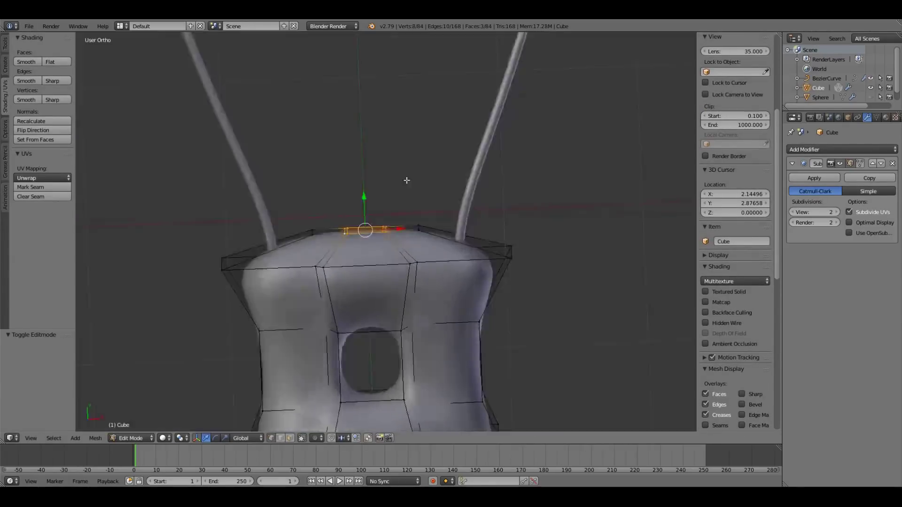
Step: Extrude the stem's top faces upward and scale them, keeping depth, into a flared cap
key("e")
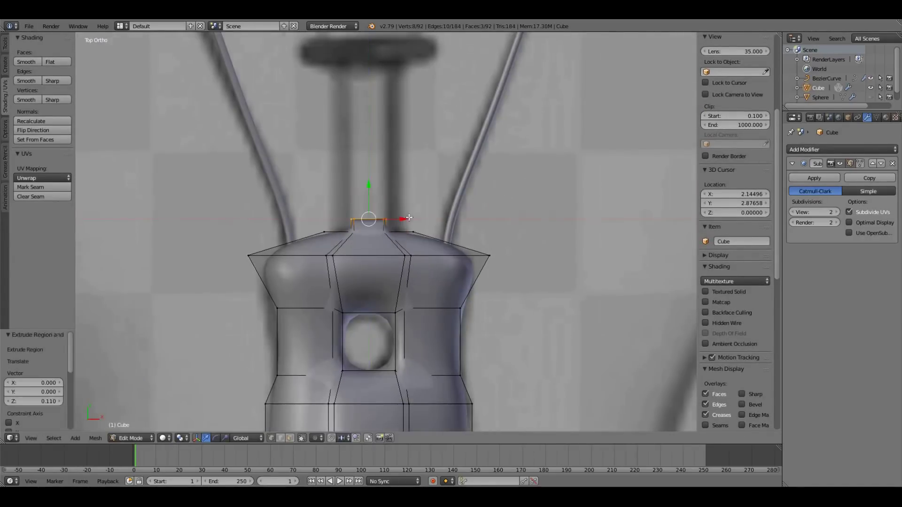
key("s")
key("shift+y")
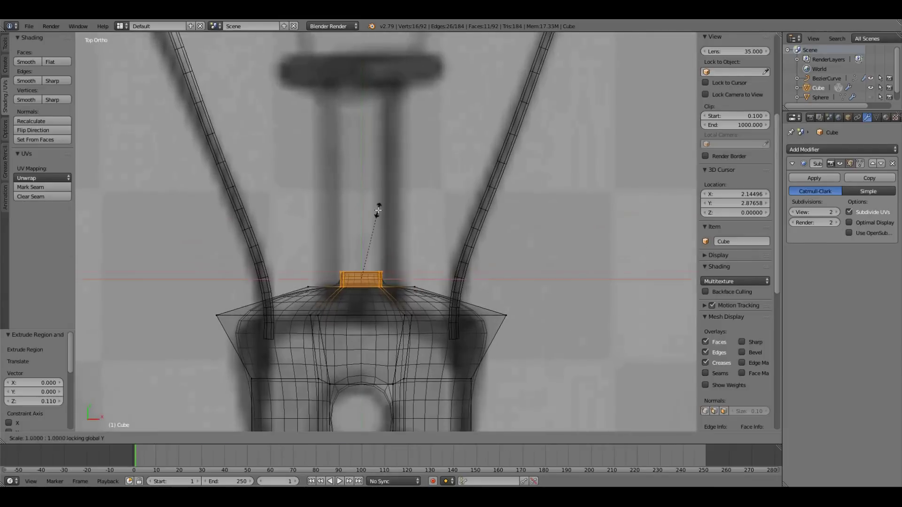
key("a")
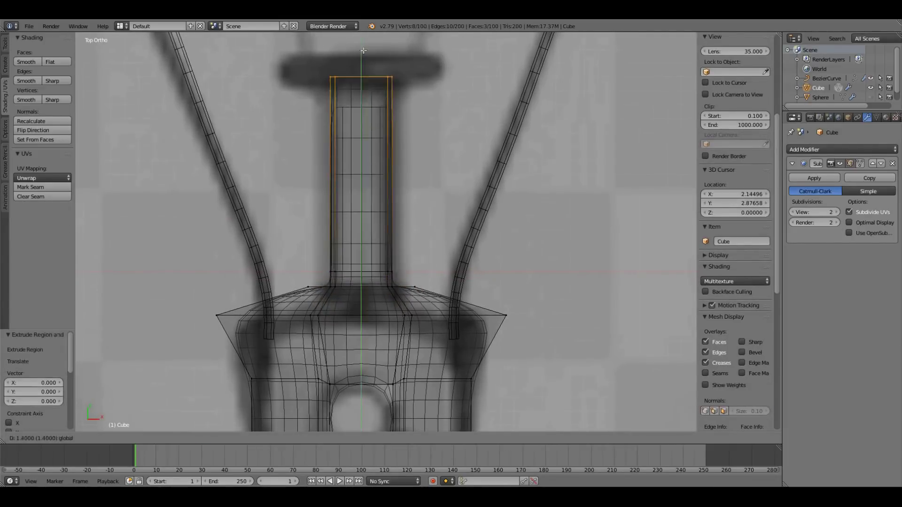
left_click(363, 50)
middle_click_drag(363, 50, 383, 188, "shift")
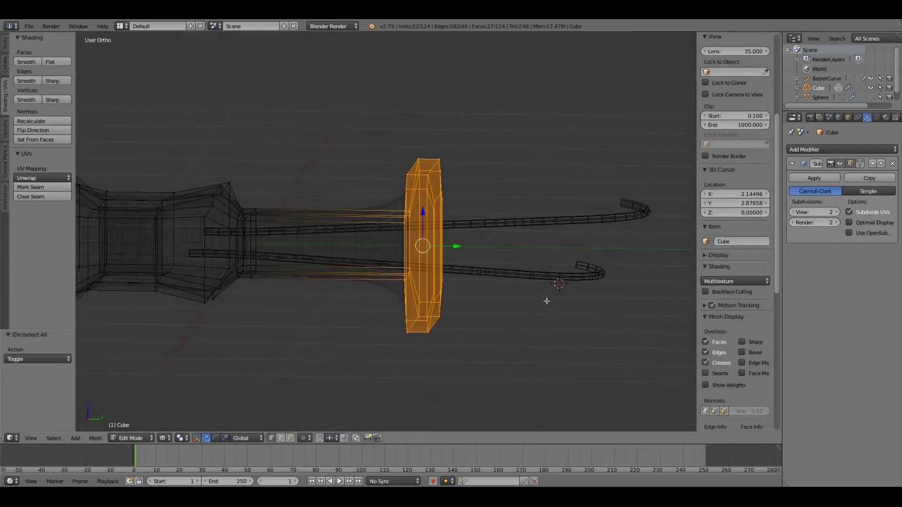
middle_click_drag(546, 302, 504, 313)
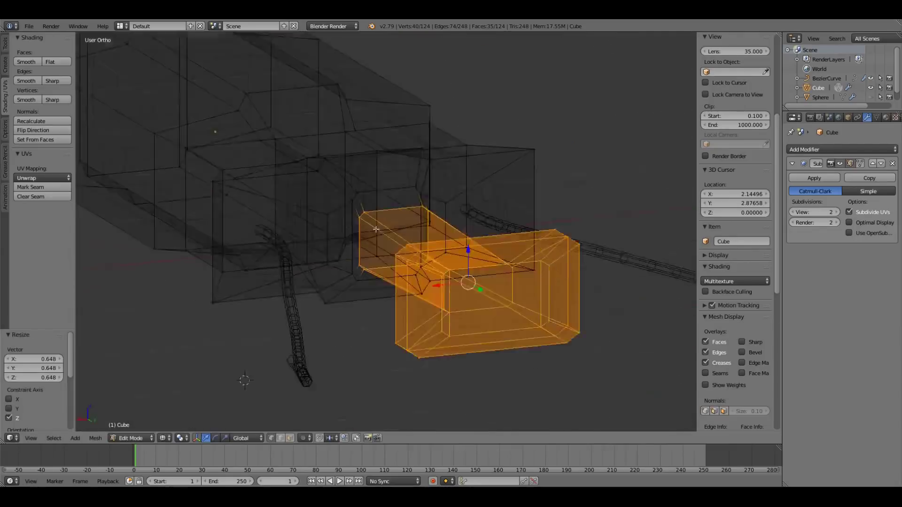
Step: Knife a new cut of edges across the stem
key("a")
key("k")
left_click(288, 268)
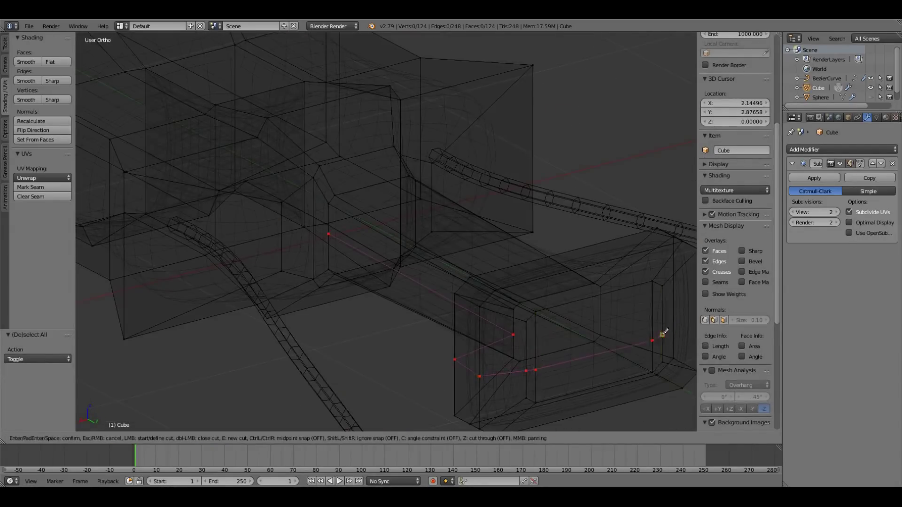
middle_click_drag(663, 333, 492, 277)
mouse_move(564, 247)
middle_mouse_down()
mouse_move(284, 200)
mouse_move(486, 203)
middle_mouse_up()
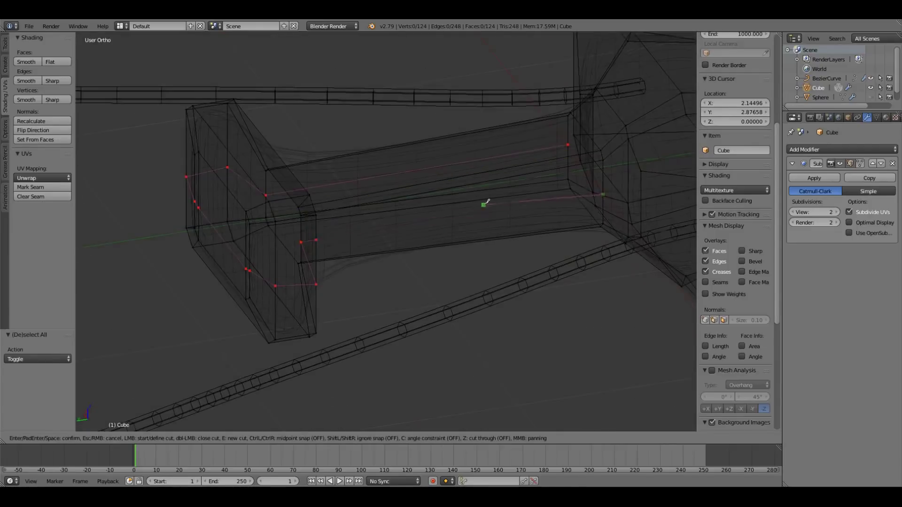
key("Return")
Step: Knife a second, lengthwise cut along the stem
mouse_move(317, 238)
middle_mouse_down()
mouse_move(258, 214)
mouse_move(613, 141)
mouse_move(217, 186)
mouse_move(346, 217)
mouse_move(334, 167)
mouse_move(520, 187)
mouse_move(247, 179)
middle_mouse_up()
key("k")
left_click(612, 141)
left_click(207, 179)
key("Return")
Step: Curl the inner wire's end point into a loop by rotating it around X and moving it along Y
key("KP_7")
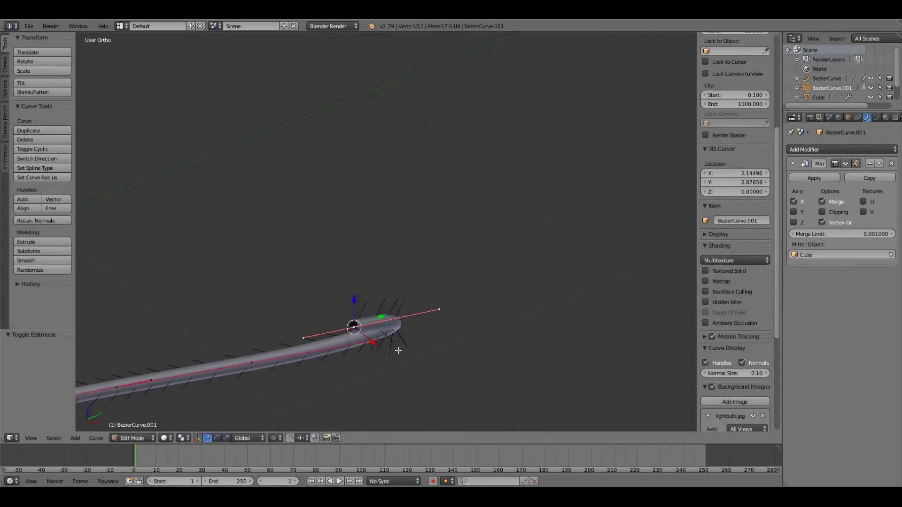
mouse_move(476, 276)
middle_mouse_down()
mouse_move(469, 263)
mouse_move(483, 263)
middle_mouse_up()
key("r")
key("x")
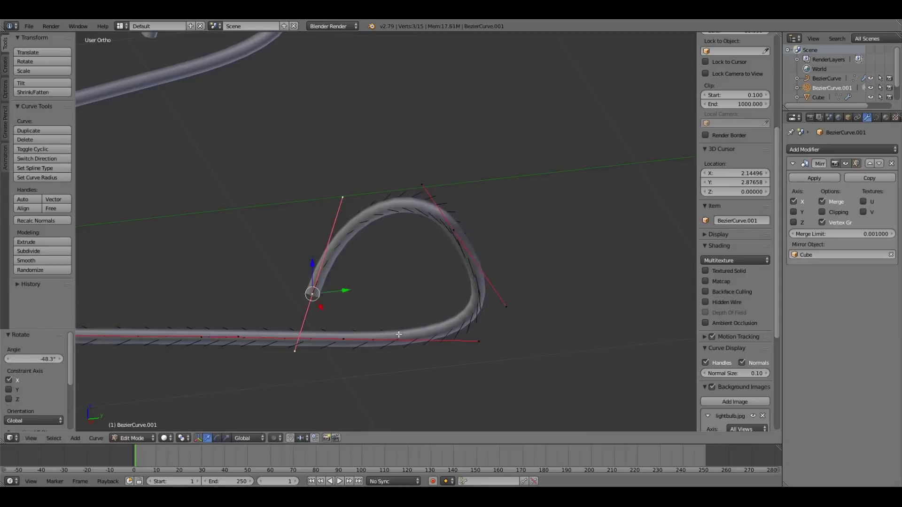
middle_click_drag(398, 335, 479, 334)
key("g")
key("y")
left_click(446, 213)
mouse_move(447, 213)
middle_mouse_down()
mouse_move(351, 266)
mouse_move(470, 268)
middle_mouse_up()
key("KP_1")
Step: Refine the loop by nudging the end point along Y and lowering it slightly on Z
key("g")
key("y")
left_click(558, 278)
mouse_move(557, 277)
middle_mouse_down()
mouse_move(392, 156)
mouse_move(326, 147)
middle_mouse_up()
key("g")
key("z")
left_click(376, 152)
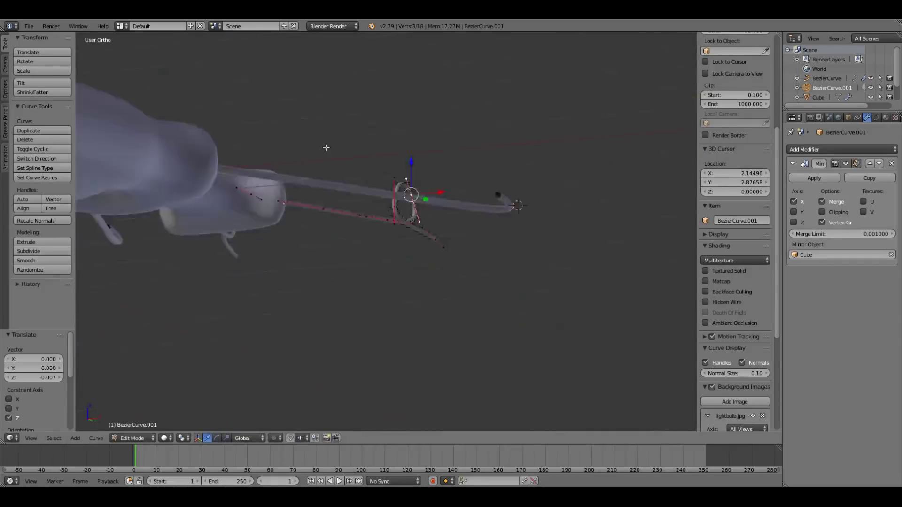
Step: Return to top view and leave Edit Mode on BezierCurve.001
key("KP_7")
key("Tab")
scroll(469, 238, "up", 5)
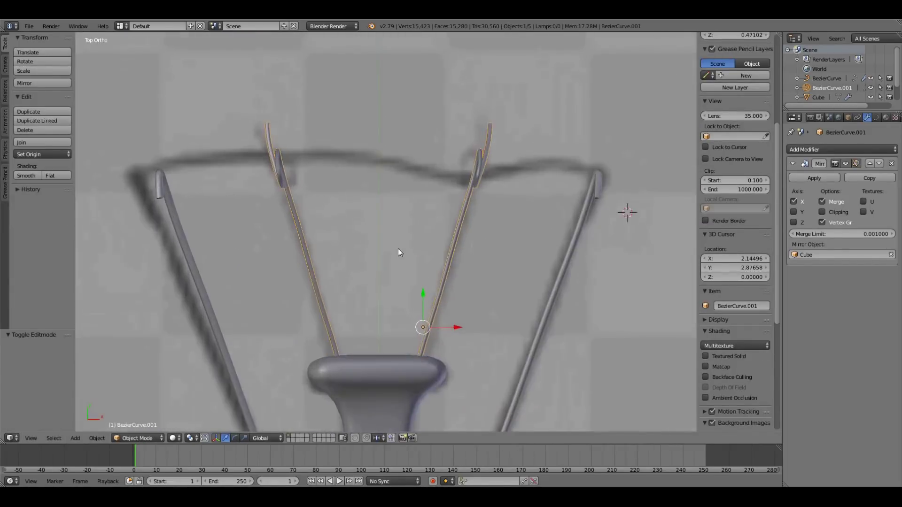
scroll(399, 253, "down", 3)
key("shift+a")
Step: Add a new Bezier guide curve, slide it left, and rename it
left_click(452, 259)
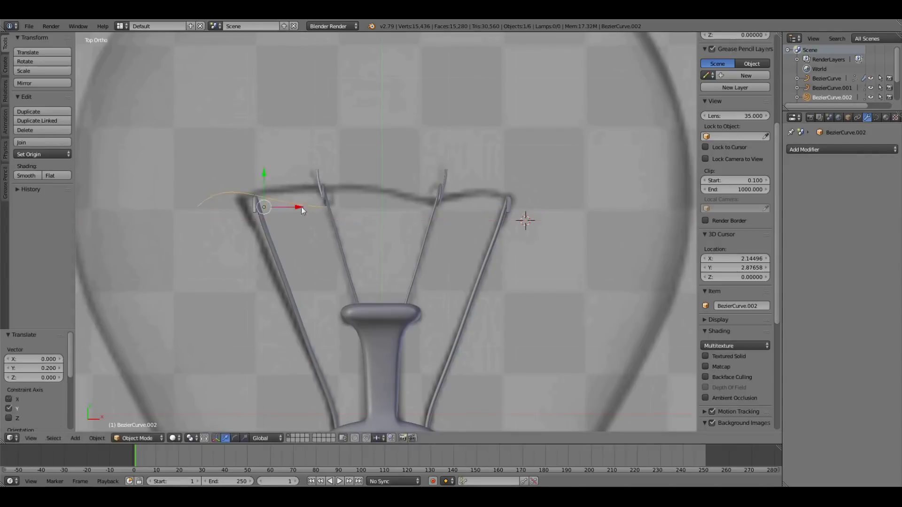
left_click_drag(301, 208, 293, 208)
left_click(848, 117)
left_click(821, 149)
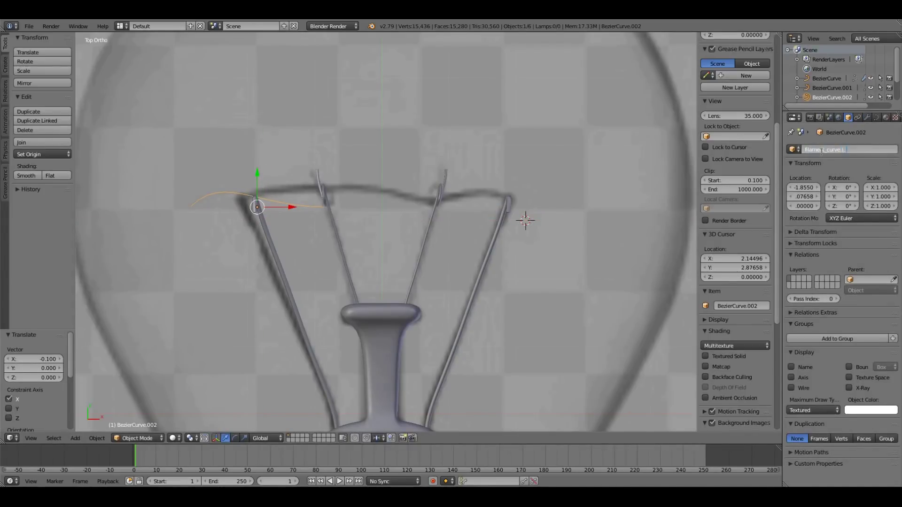
key("Return")
scroll(387, 218, "up", 1)
Step: Add a Circle, adjust its vertex count, and give it a Screw modifier
key("shift+a")
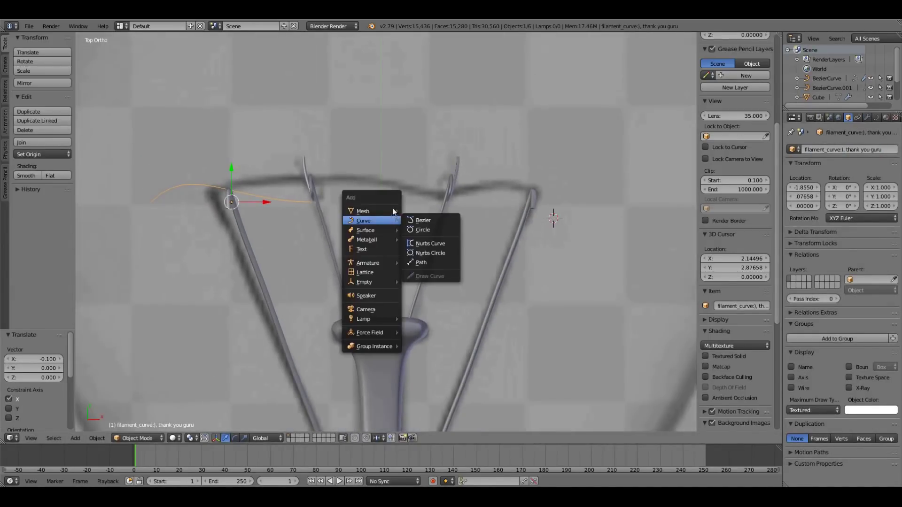
left_click(421, 242)
scroll(559, 240, "down", 1)
left_click(41, 359)
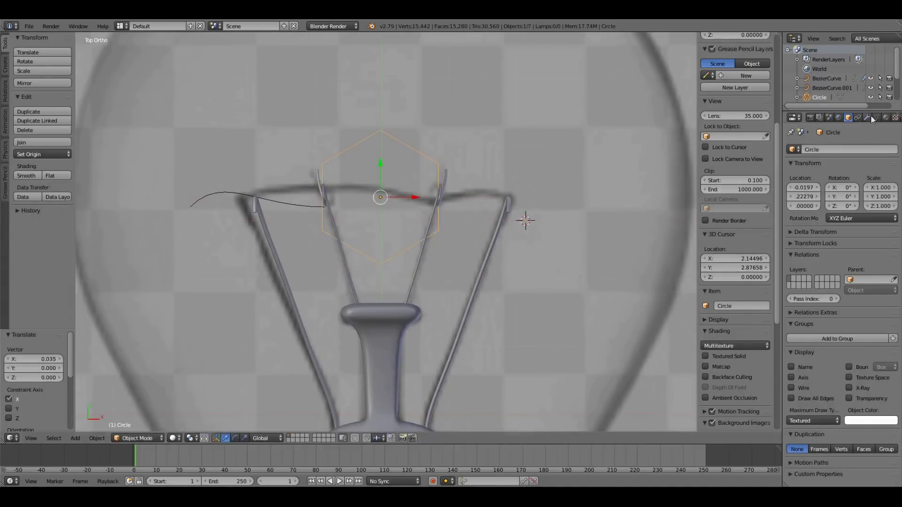
left_click(868, 118)
left_click(842, 149)
left_click(720, 264)
Step: Apply the ring's rotation, shrink it to about a quarter, and rotate it 90° around Y
key("ctrl+a")
left_click(407, 195)
key("ctrl+a")
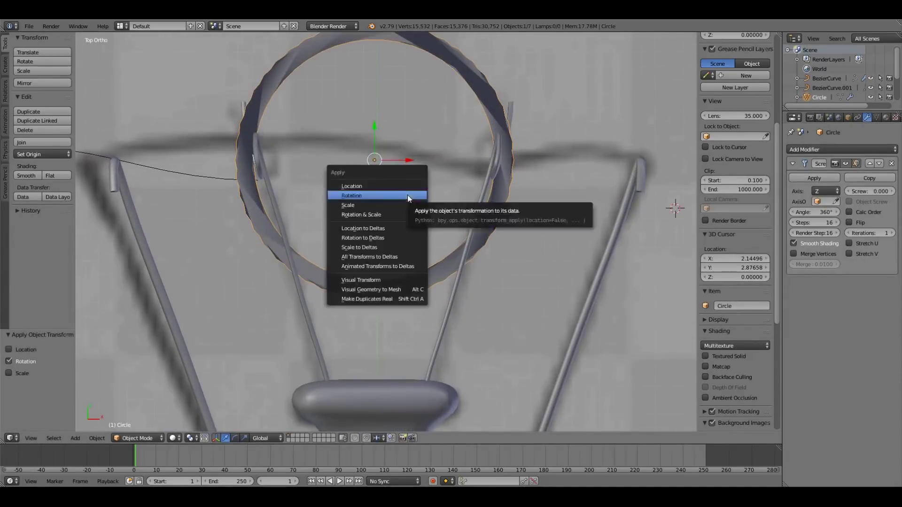
scroll(574, 254, "down", 2)
key("s")
left_click(384, 275)
scroll(452, 213, "up", 3)
scroll(384, 216, "up", 2)
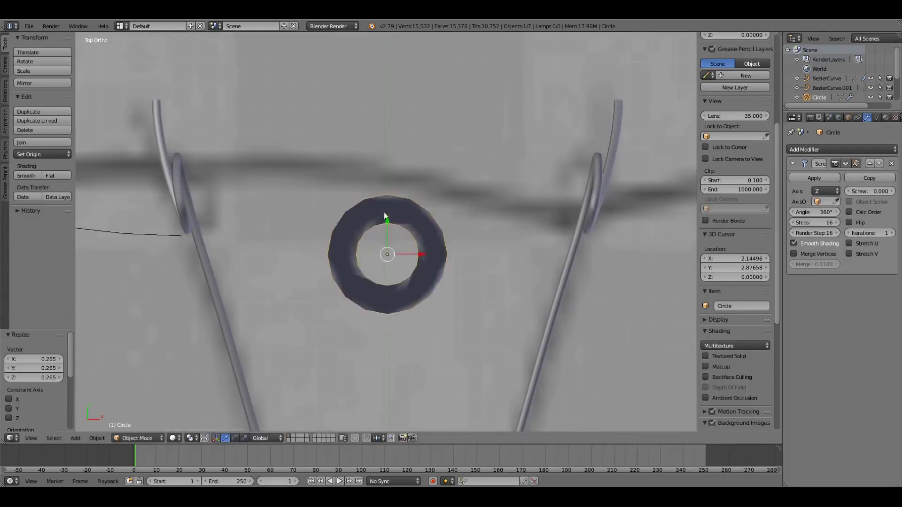
key("r")
key("y")
key("9")
key("0")
key("Return")
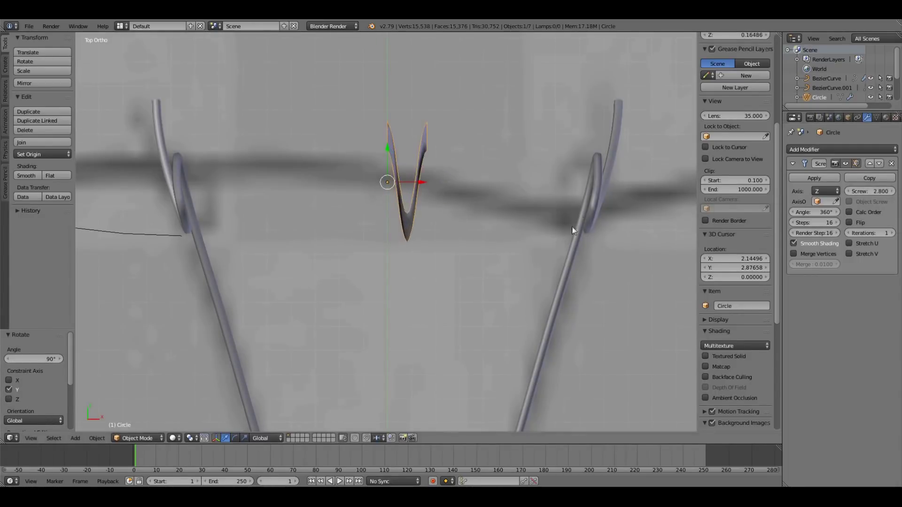
Step: Set the Screw axis to X and rotate the coil 90° around Y
middle_click_drag(573, 230, 458, 157)
left_click(825, 191)
key("r")
key("y")
key("9")
key("0")
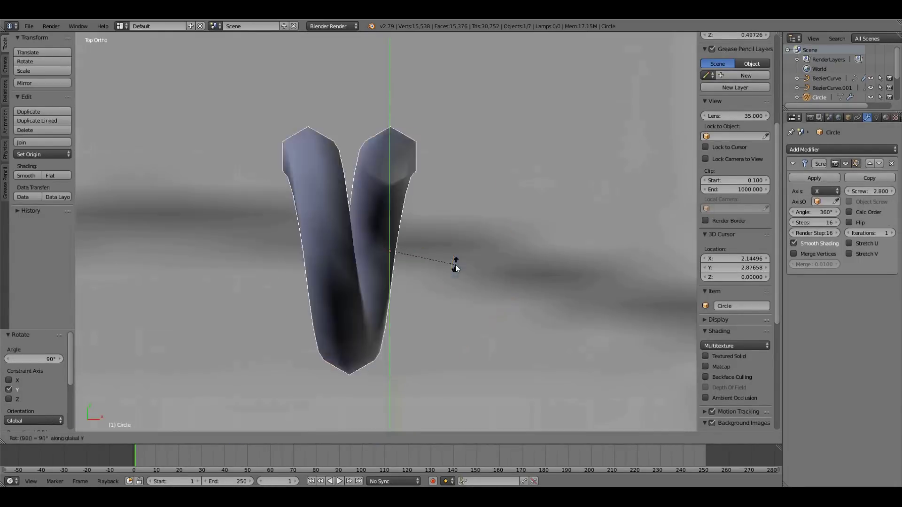
key("Return")
Step: Slide the coil geometry along X toward the wire tip and raise its screw iterations
key("Tab")
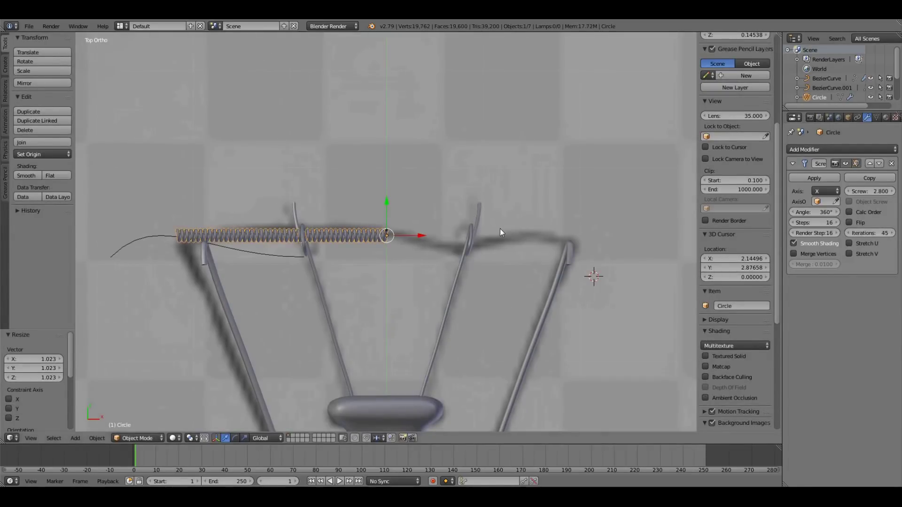
key("g")
key("x")
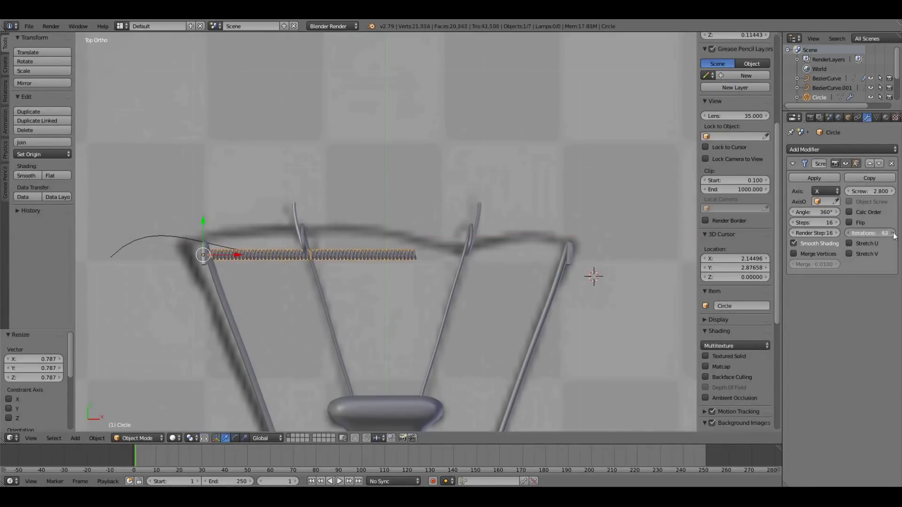
left_click(892, 233)
middle_click_drag(587, 281, 564, 291)
scroll(403, 266, "up", 5)
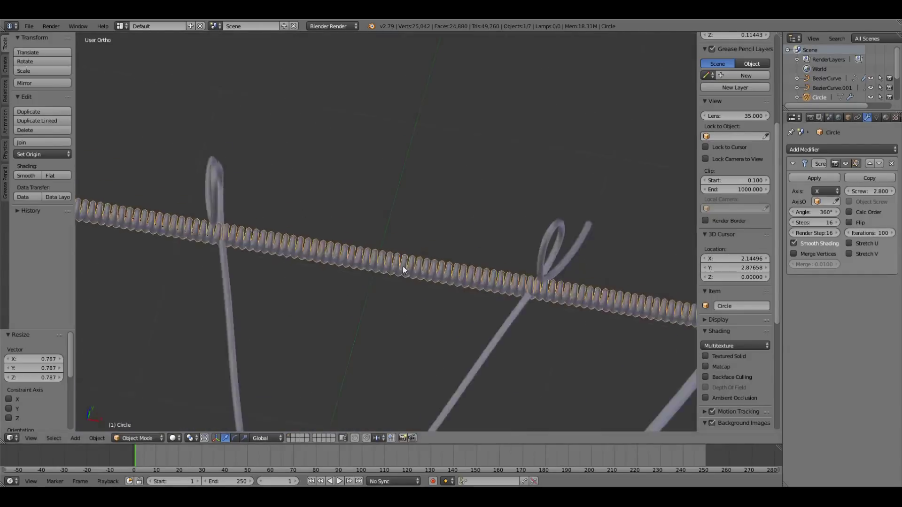
scroll(387, 165, "up", 5)
Step: Set the coil's Screw Steps to 8 and return to top view
double_click(815, 222)
type("8")
key("Return")
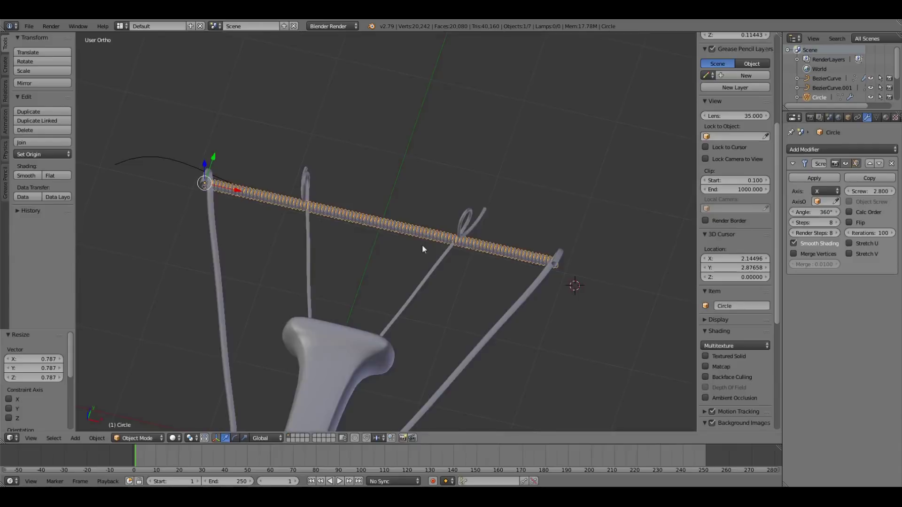
key("KP_7")
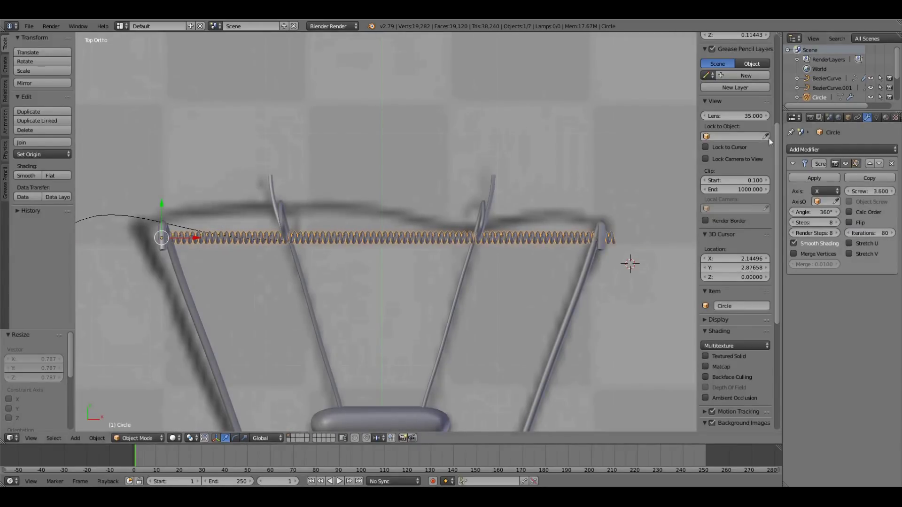
left_click(798, 149)
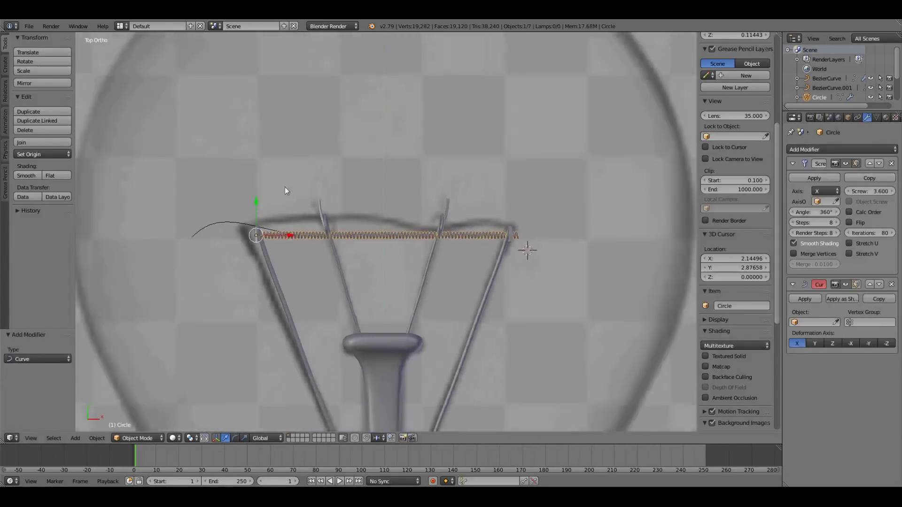
Step: Shift all filament curve points along X, then reselect the curve for editing
key("a")
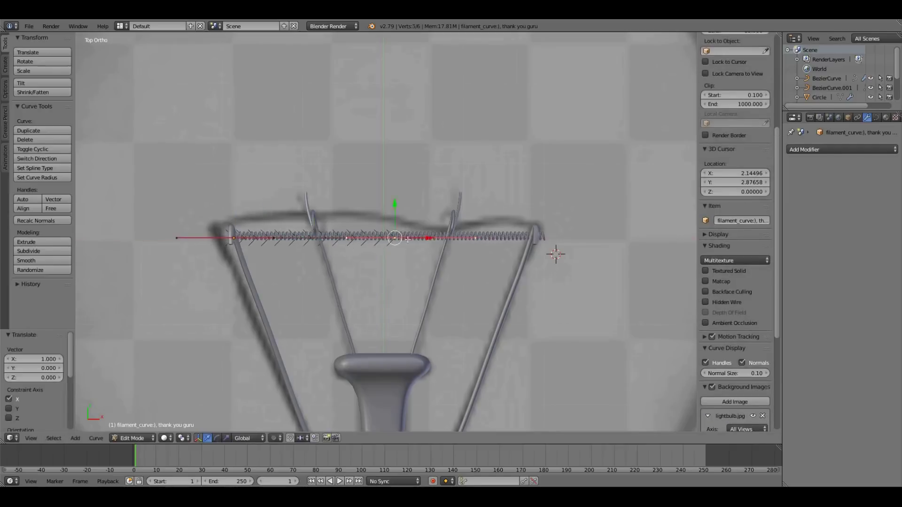
key("g")
key("x")
key("Tab")
right_click(413, 235)
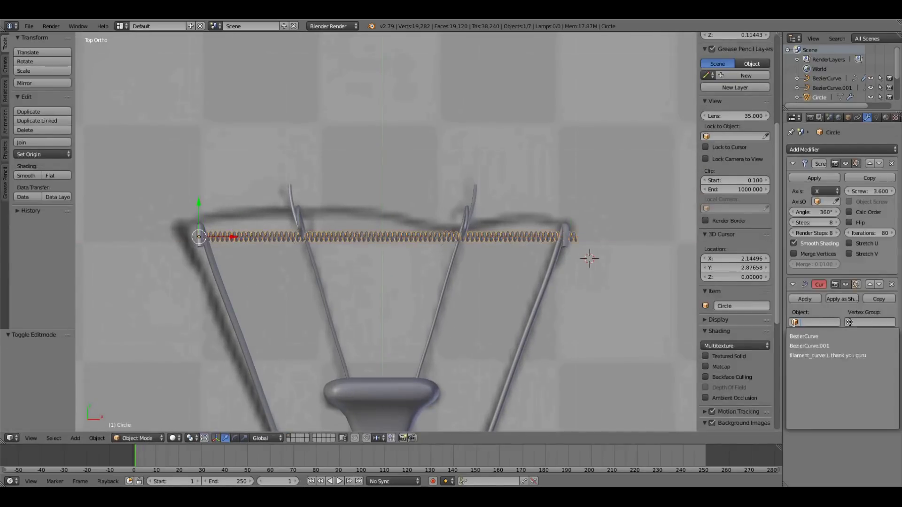
scroll(413, 211, "up", 3)
right_click(134, 238)
key("Tab")
scroll(134, 238, "down", 1)
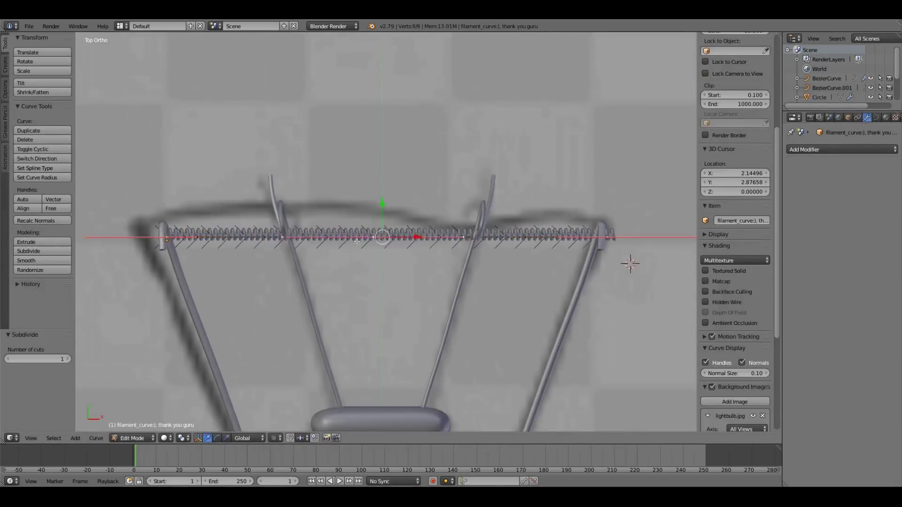
scroll(375, 226, "up", 2)
Step: Move a curve point along Y and subdivide the filament curve segments
key("g")
key("y")
left_click(426, 214)
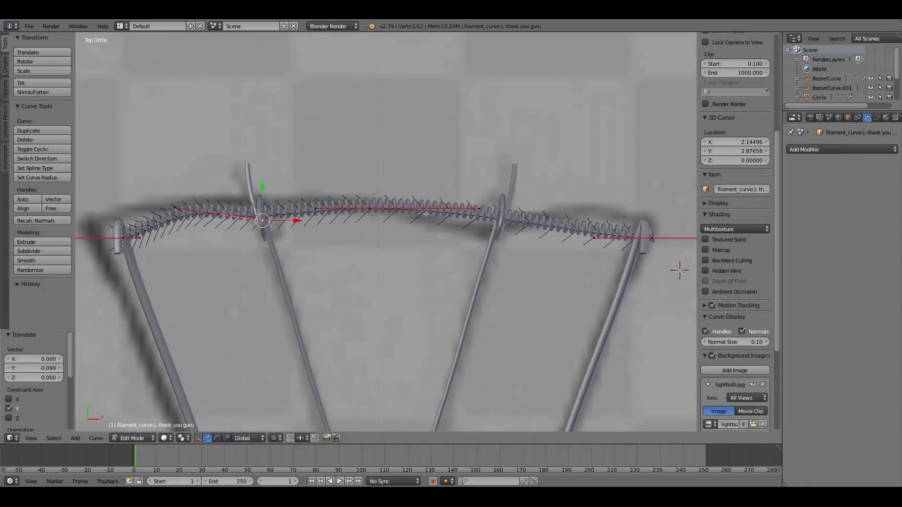
key("w")
left_click(493, 237)
middle_click_drag(493, 237, 458, 217)
left_click_drag(430, 141, 425, 127)
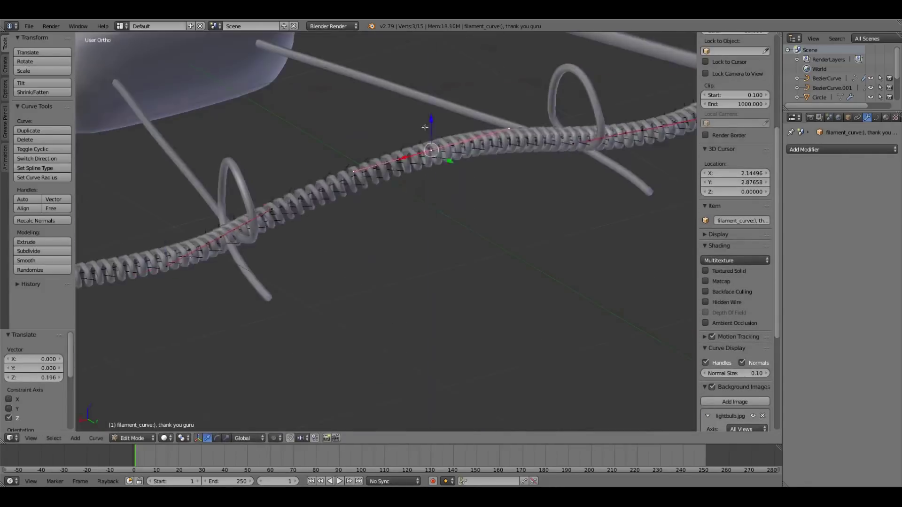
mouse_move(425, 128)
middle_mouse_down()
mouse_move(383, 191)
mouse_move(245, 185)
mouse_move(217, 282)
middle_mouse_up()
Step: Arch the filament curve by moving its points along X and Z
key("g")
key("x")
left_click(539, 269)
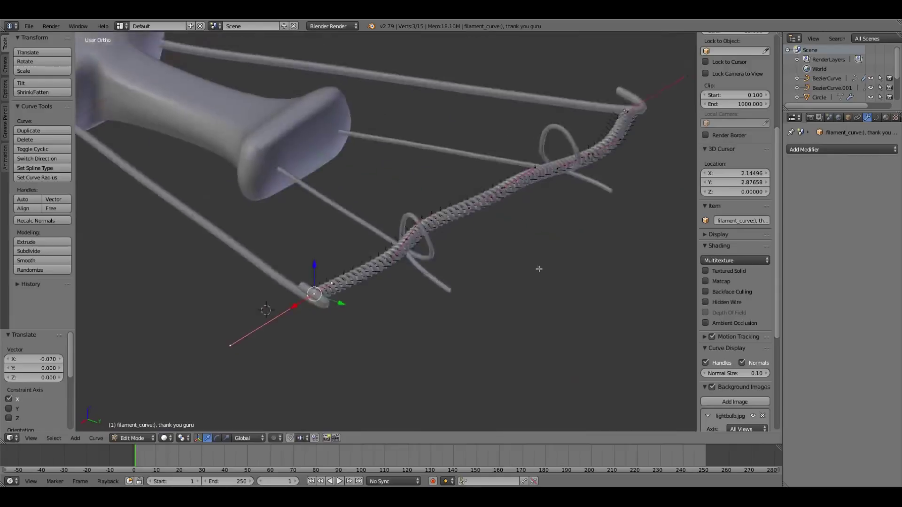
mouse_move(539, 269)
middle_mouse_down()
mouse_move(423, 212)
mouse_move(222, 227)
mouse_move(316, 212)
mouse_move(432, 150)
mouse_move(610, 235)
middle_mouse_up()
key("g")
key("z")
left_click(418, 207)
key("Tab")
key("g")
key("x")
left_click(271, 261)
Step: Nudge the coil along X and scale it up slightly, then view from top in wireframe
right_click(392, 263)
key("g")
key("x")
left_click(207, 217)
scroll(316, 211, "down", 5)
key("s")
left_click(681, 257)
key("KP_7")
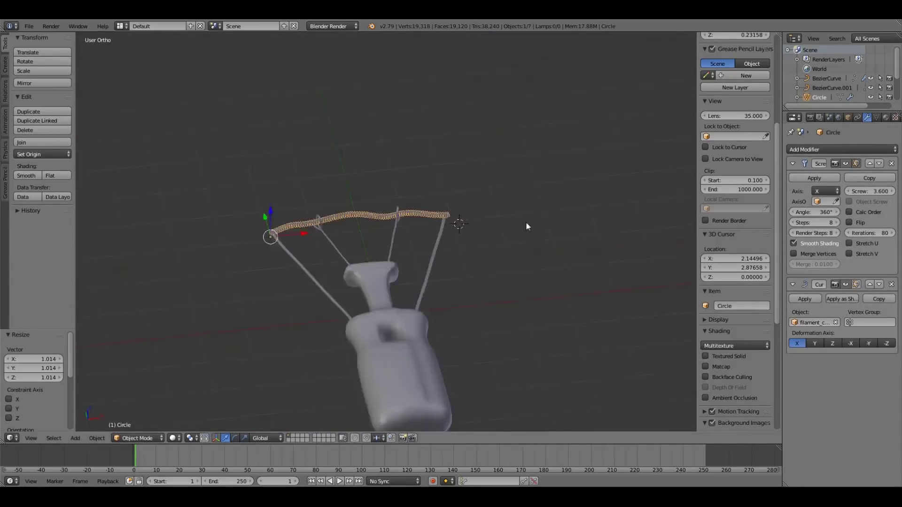
key("z")
key("a")
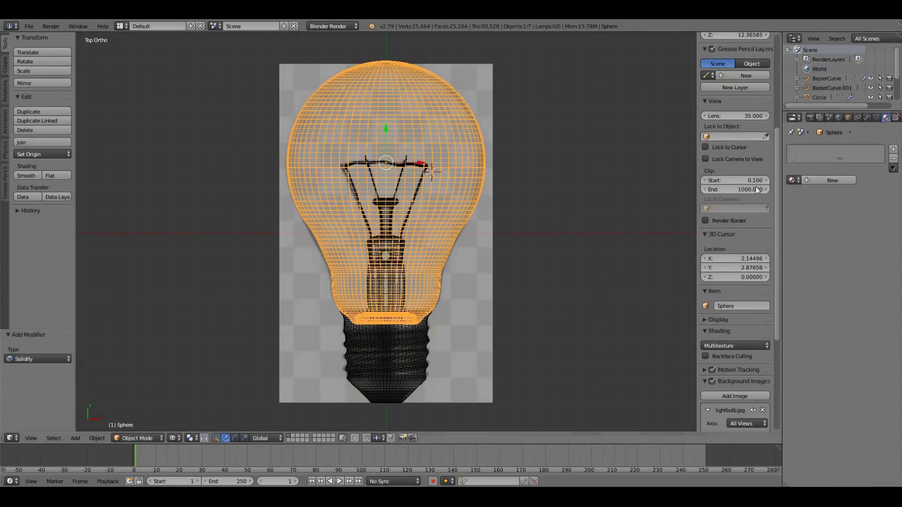
Step: Give the filament a new Emission material driven by a Blackbody node at 3000
left_click(831, 181)
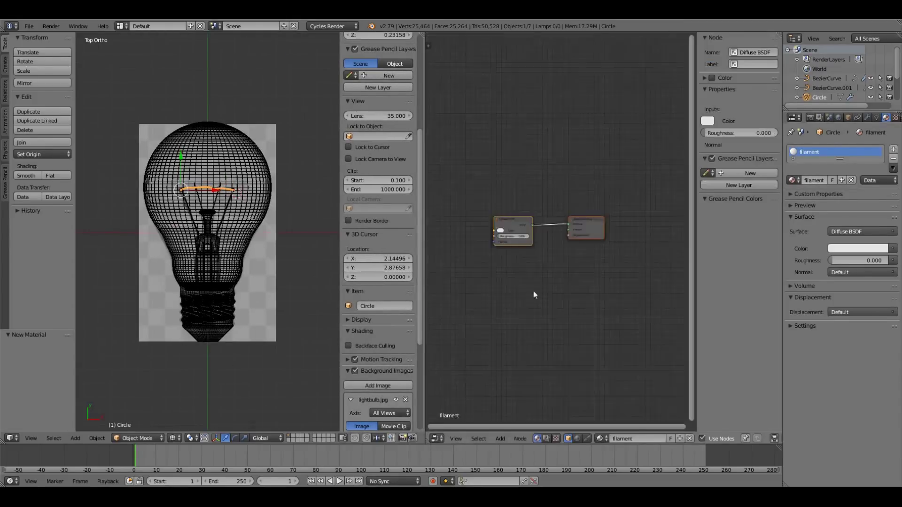
left_click(775, 306)
key("shift+a")
left_click(535, 334)
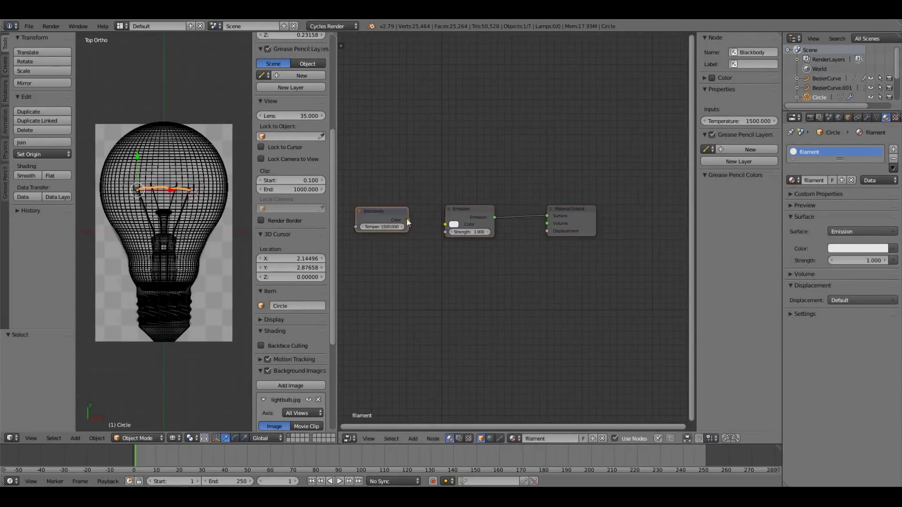
Step: Hide the viewport side panels, widen the node editor, and add a new material to the bulb
key("t")
key("n")
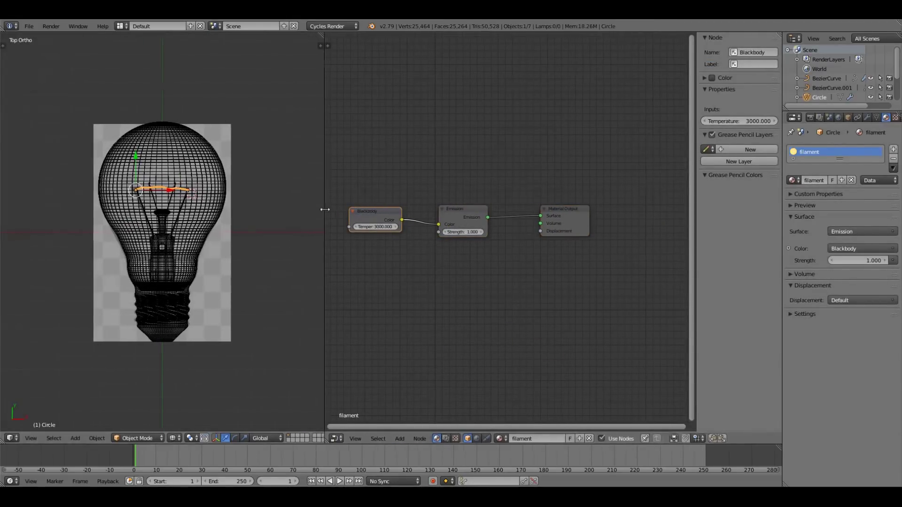
left_click_drag(339, 208, 277, 208)
right_click(193, 211)
left_click(831, 180)
left_click(857, 232)
Step: Set the bulb surface to Glass BSDF and connect a Transparent BSDF into a new Mix Shader
left_click(798, 324)
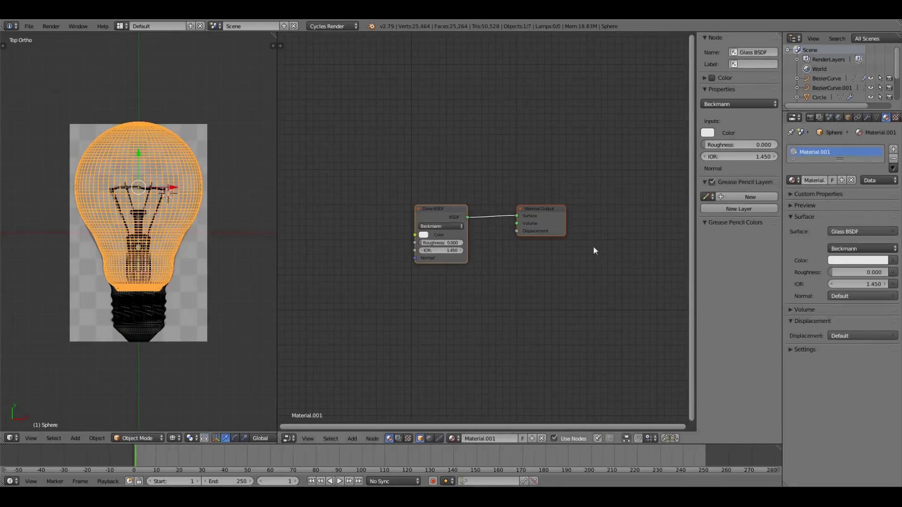
key("shift+a")
left_click(521, 131)
left_click(433, 219)
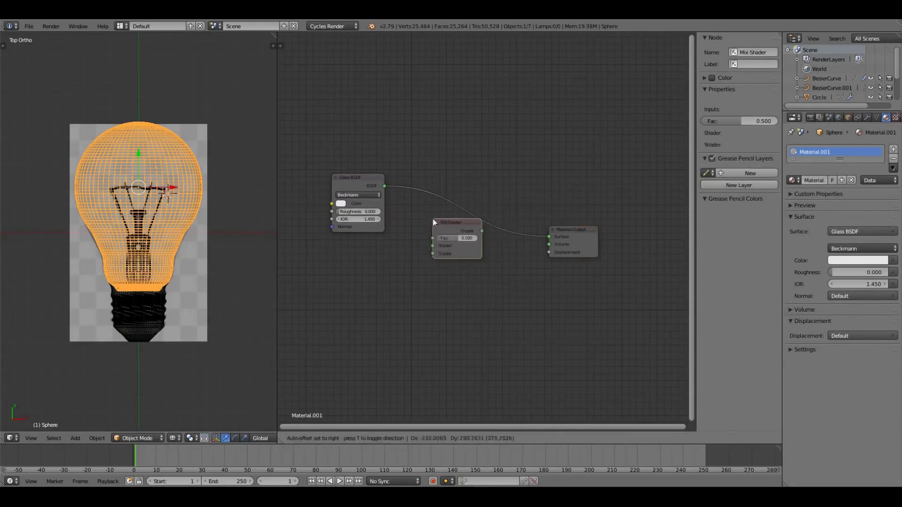
key("shift+a")
left_click(479, 253)
left_click(333, 264)
left_click_drag(383, 277, 445, 240)
Step: Make room in the node editor and add a Light Path node
scroll(472, 175, "down", 1)
middle_click_drag(469, 188, 470, 275)
key("shift+a")
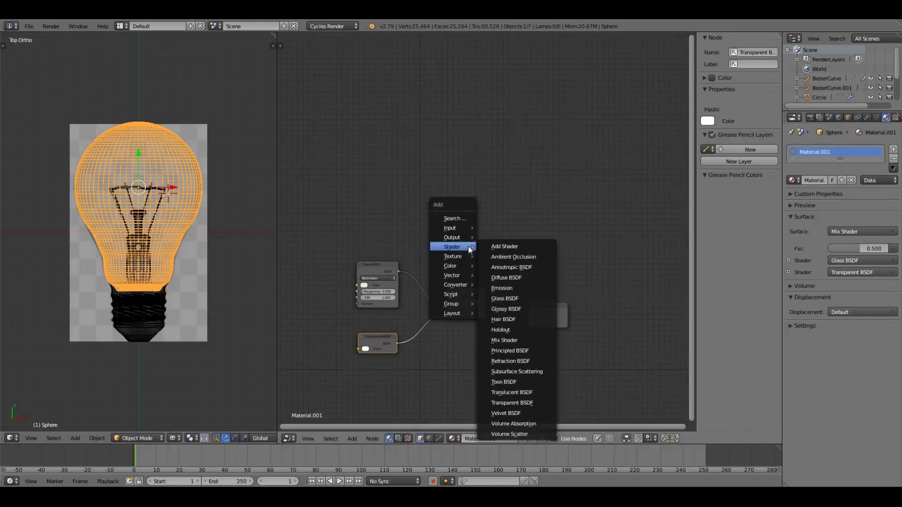
left_click(497, 281)
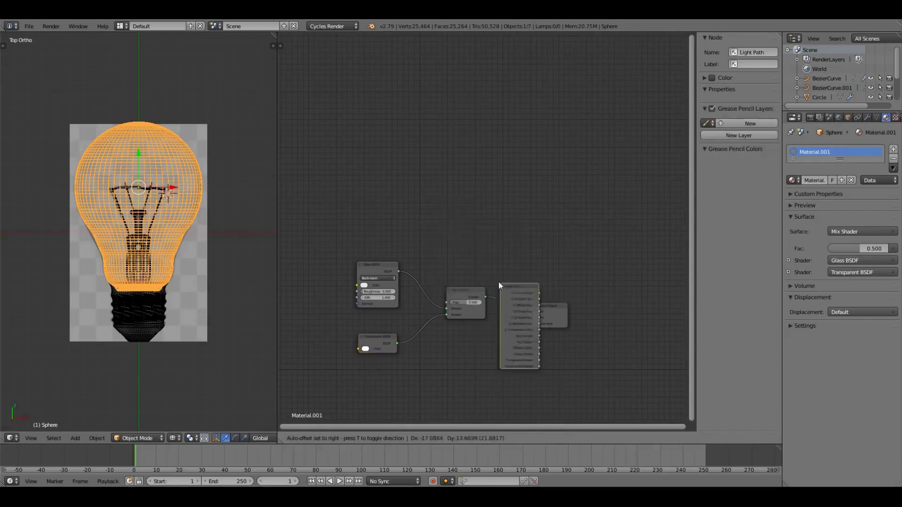
left_click(397, 168)
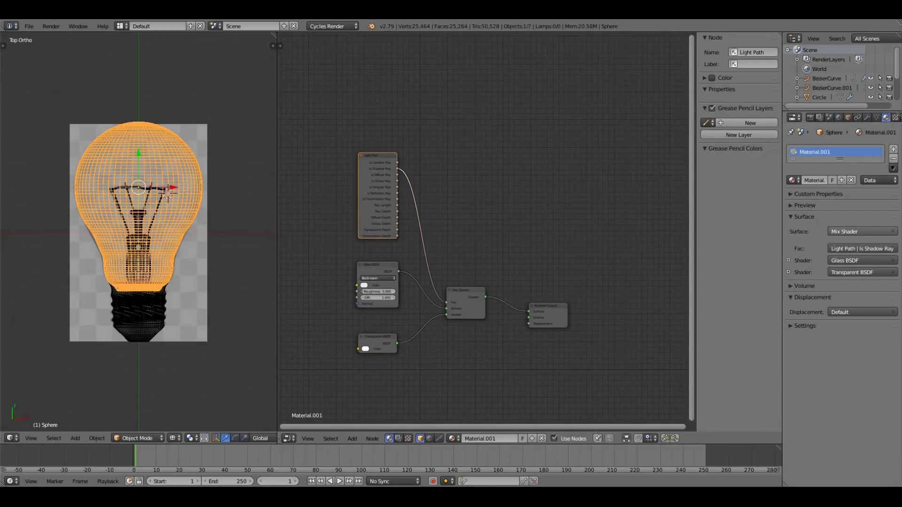
Step: Give the screw base a glossy metal surface and adjust its colour and roughness
right_click(141, 310)
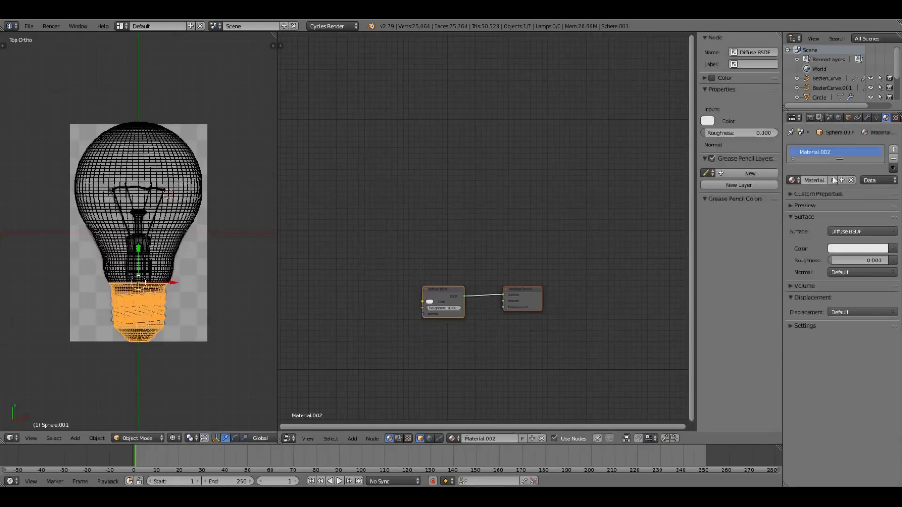
left_click(850, 232)
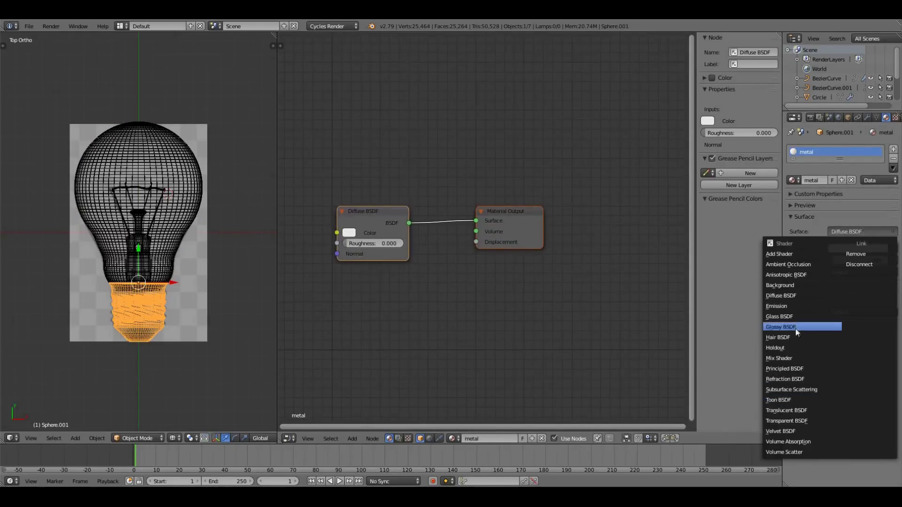
left_click(796, 329)
left_click(350, 246)
left_click(358, 258)
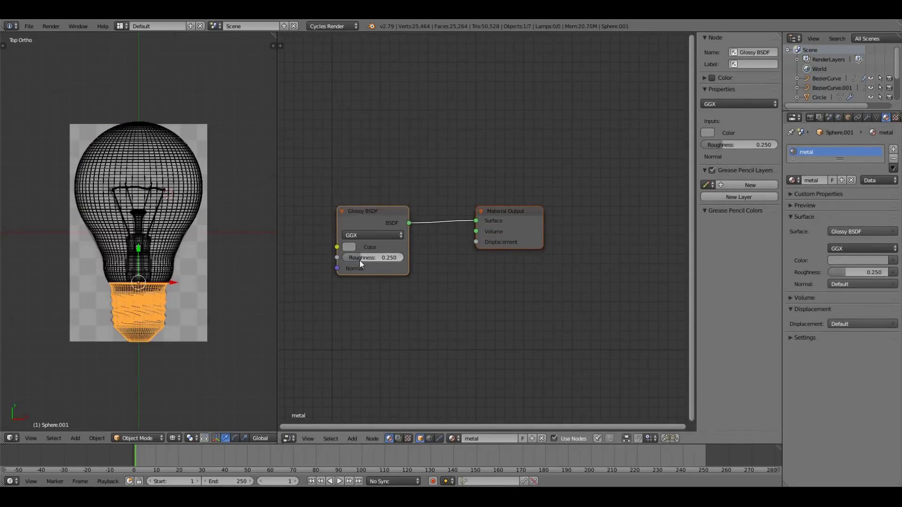
Step: Add a second material slot with a new material and a Mix Shader after its Diffuse node
left_click(893, 149)
left_click(850, 202)
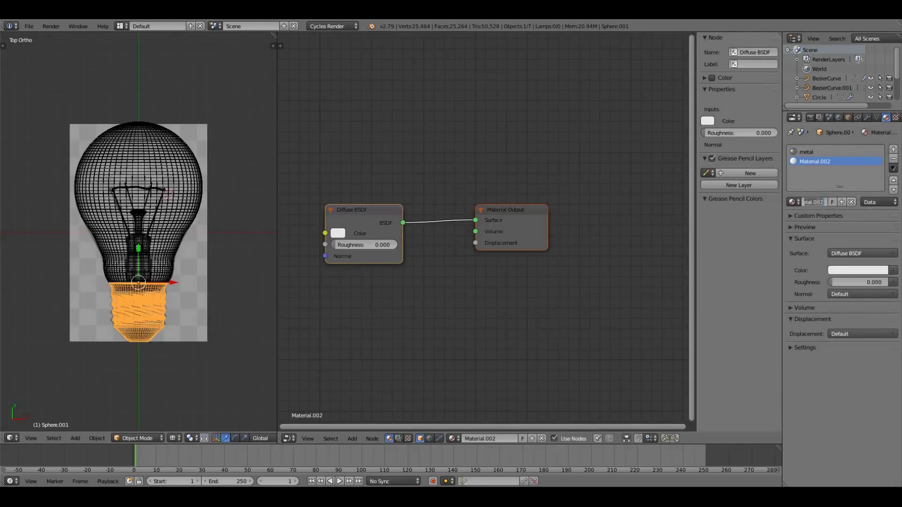
left_click_drag(375, 212, 340, 139)
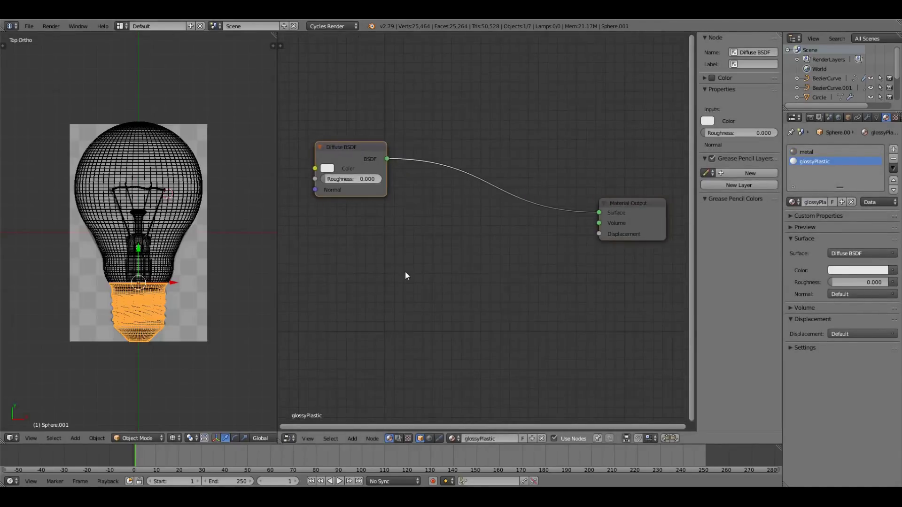
key("shift+a")
left_click(441, 197)
left_click(495, 190)
Step: Feed a Glossy BSDF into the Mix Shader, then set the diffuse and glossy colours and roughness
key("shift+a")
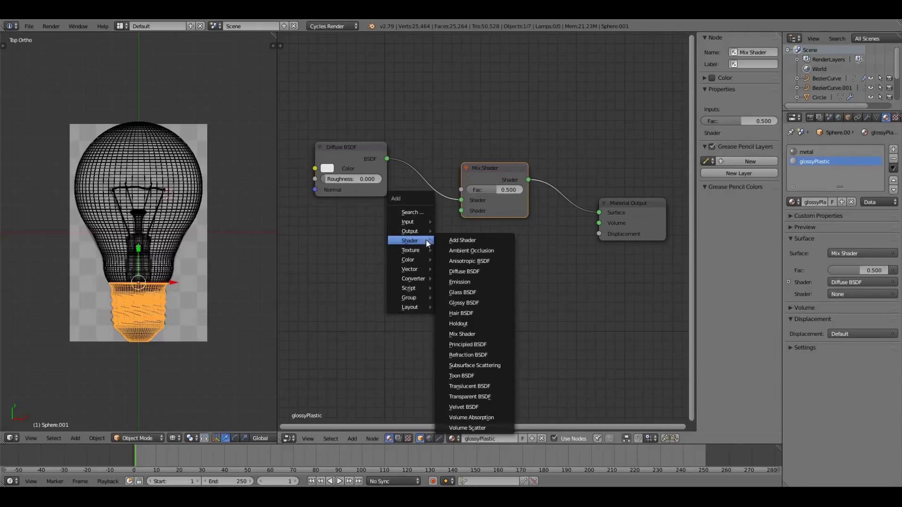
left_click(479, 303)
left_click(346, 223)
left_click_drag(386, 233, 462, 211)
left_click(327, 168)
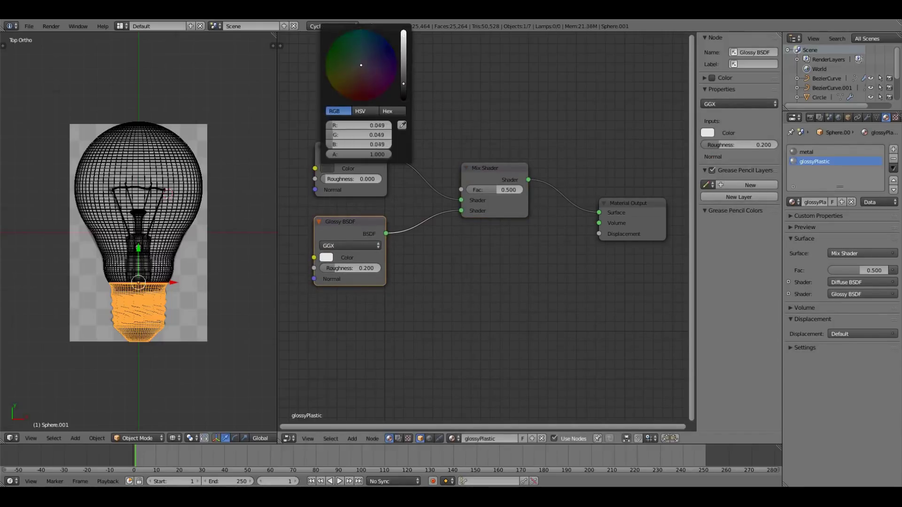
left_click(326, 258)
left_click(338, 267)
type("5")
key("Return")
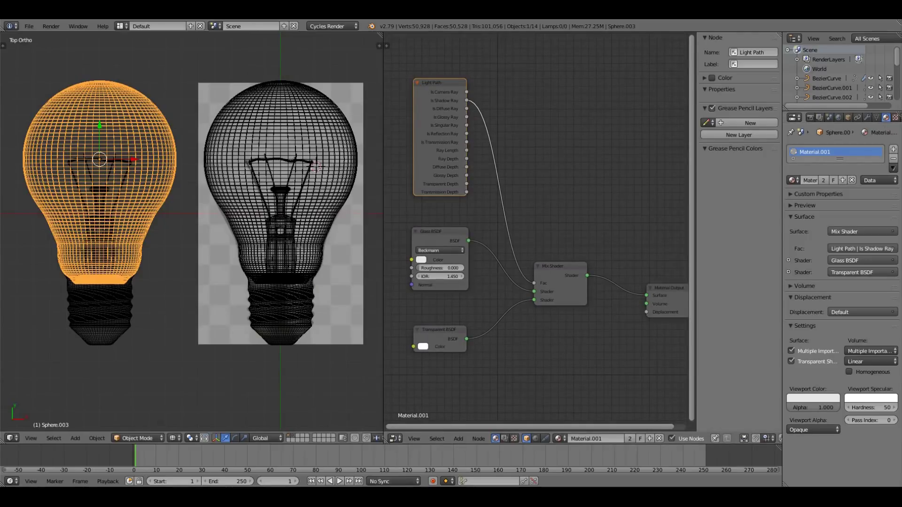
Step: Select the right-hand bulb and switch its surface to a Glass BSDF with 0.2 roughness
right_click(352, 136)
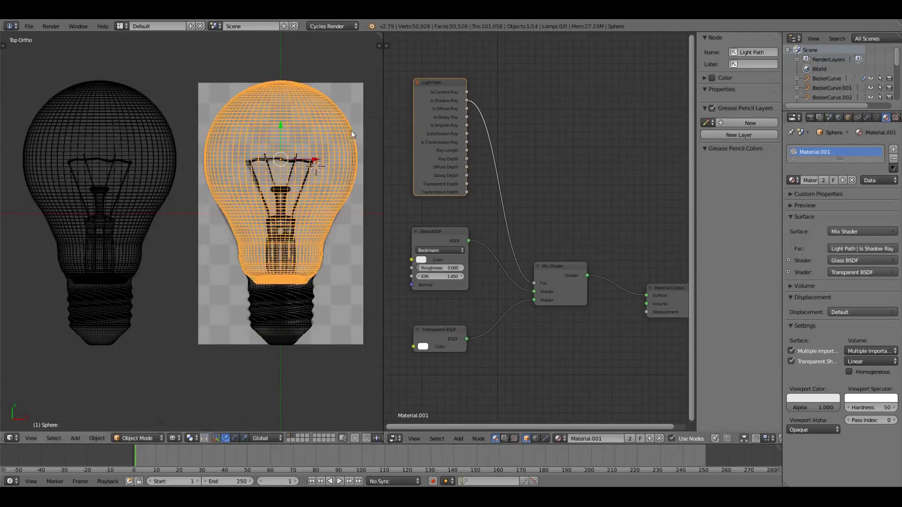
right_click(107, 160)
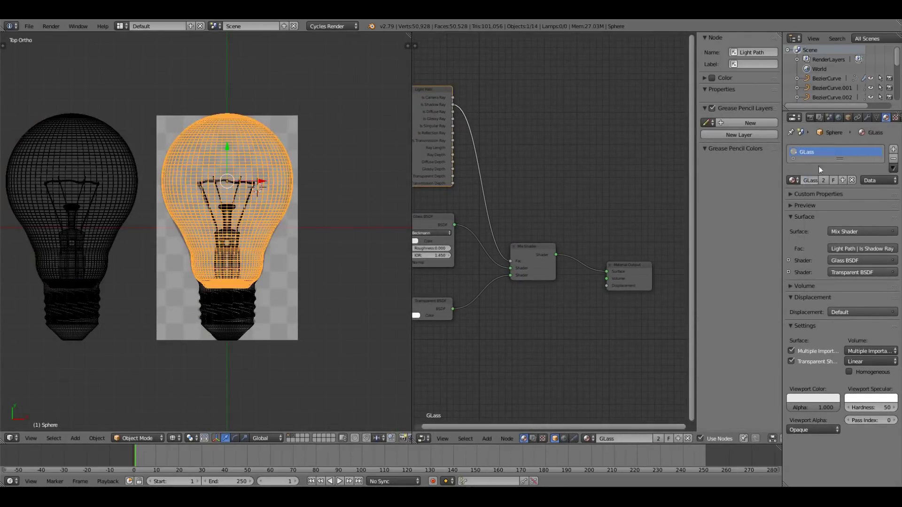
left_click(847, 231)
left_click(798, 324)
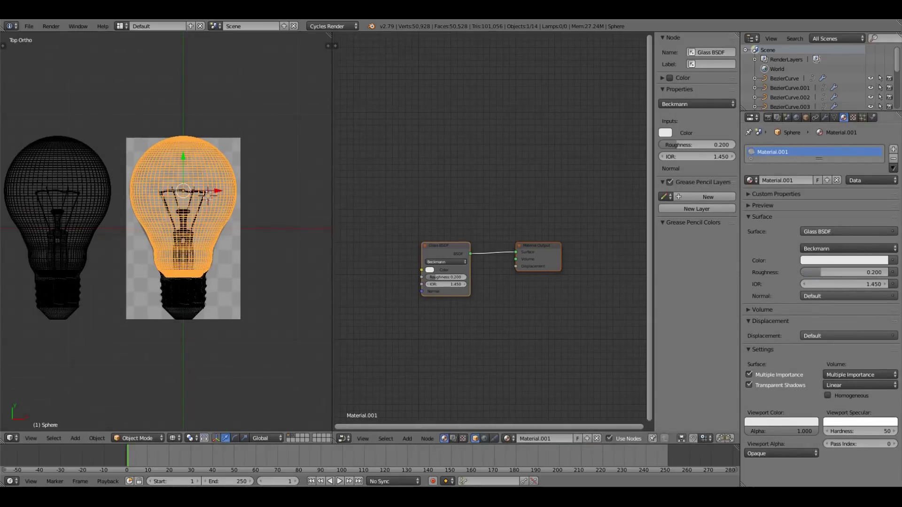
Step: Add a new render layer, then arrange and duplicate the Render Layers node in the compositor
left_click(777, 118)
left_click(893, 150)
type("filamentLayer")
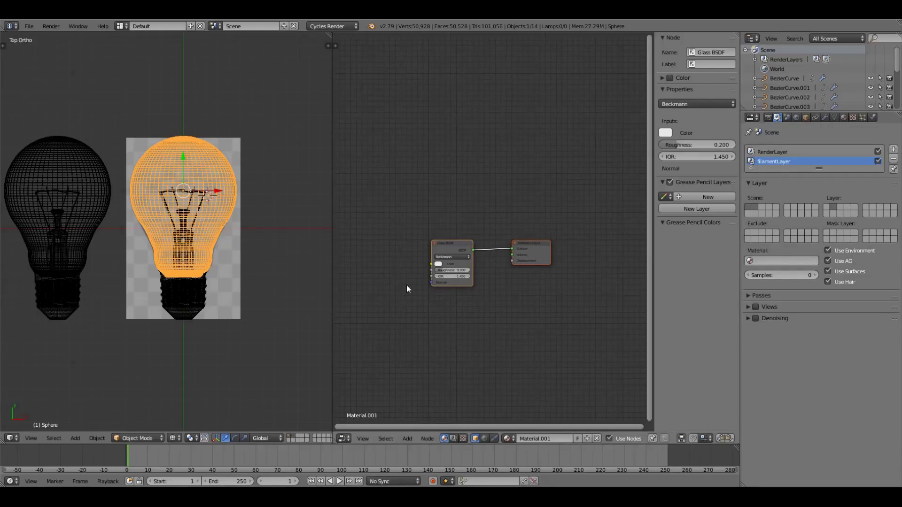
left_click(453, 438)
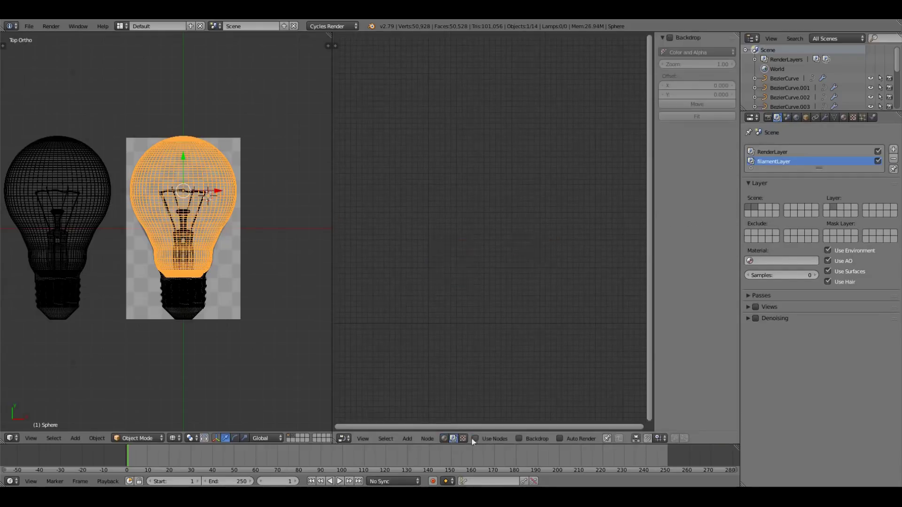
mouse_move(469, 206)
left_mouse_down()
mouse_move(567, 172)
mouse_move(552, 187)
left_mouse_up()
left_click_drag(366, 219, 249, 125)
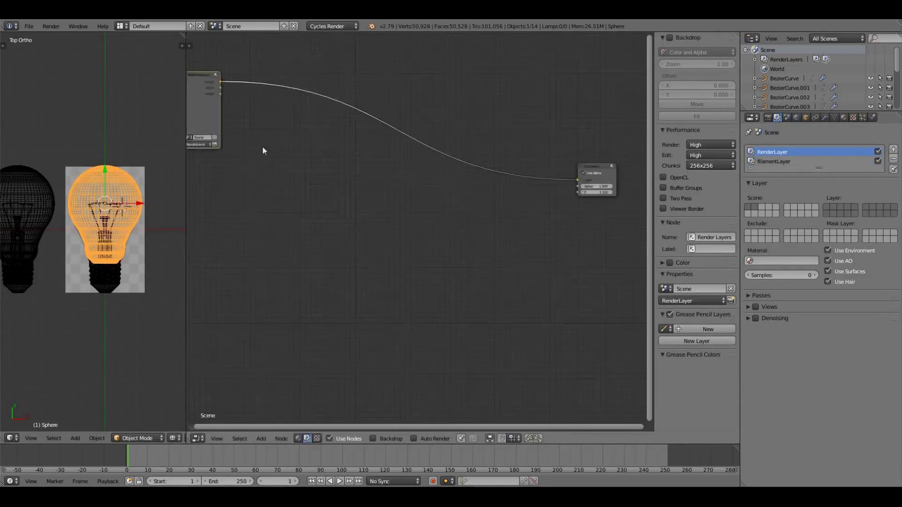
scroll(262, 151, "up", 3)
key("shift+d")
left_click(425, 337)
Step: Add a Streaks Glare node fed by Render Layers, with 5 iterations and 5 streaks
scroll(401, 230, "up", 2)
key("shift+a")
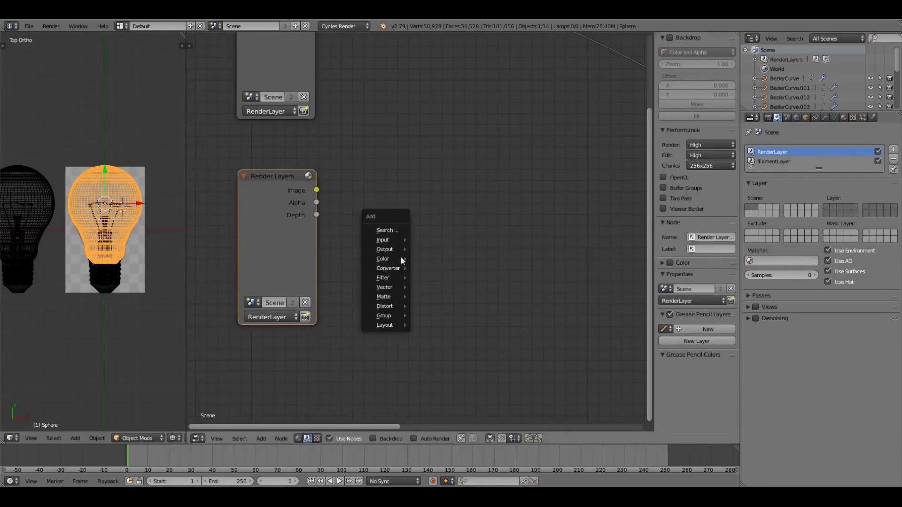
left_click(437, 353)
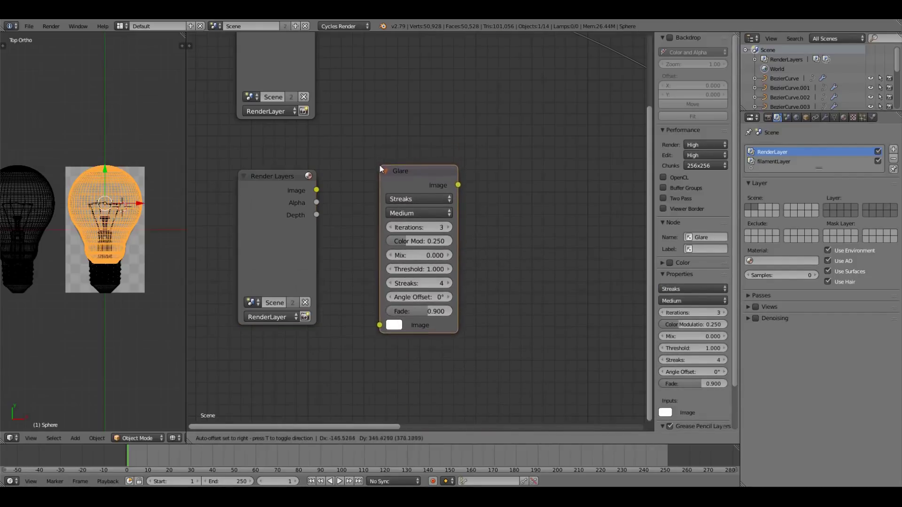
left_click(380, 166)
scroll(450, 204, "down", 5)
scroll(456, 310, "up", 4)
left_click_drag(474, 162, 440, 180)
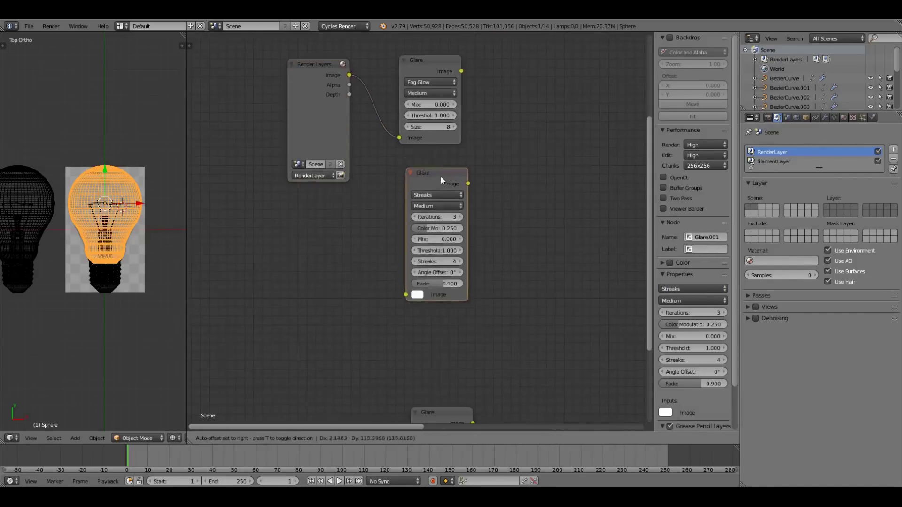
scroll(418, 237, "down", 1)
left_click_drag(363, 107, 398, 244)
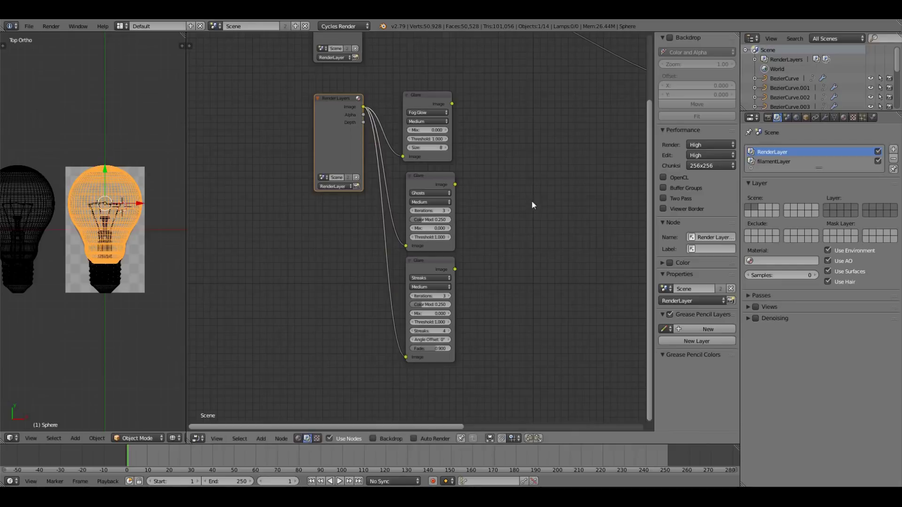
left_click(449, 296)
left_click(449, 296)
left_click(449, 331)
key("Home")
Step: Chain two Mix nodes set to Add to combine the glare outputs
key("shift+a")
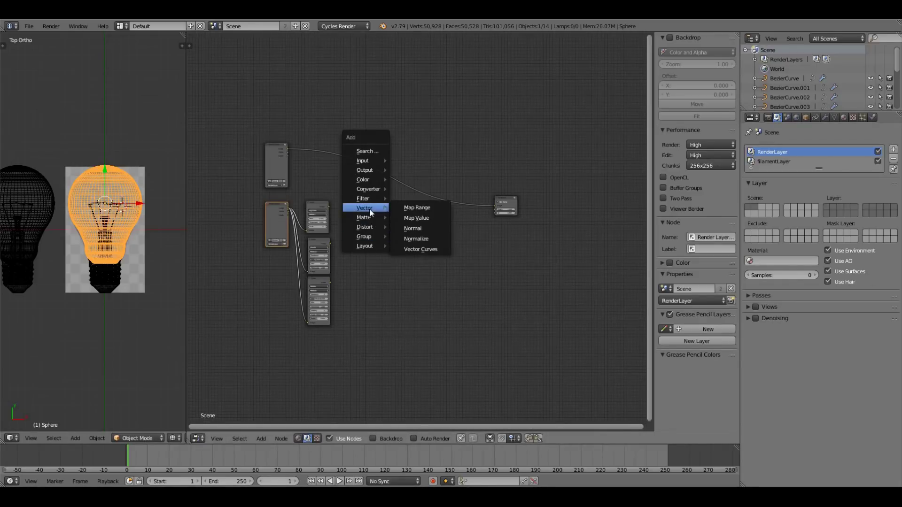
left_click(418, 263)
scroll(417, 263, "up", 2)
left_click(507, 202)
key("shift+d")
left_click(585, 292)
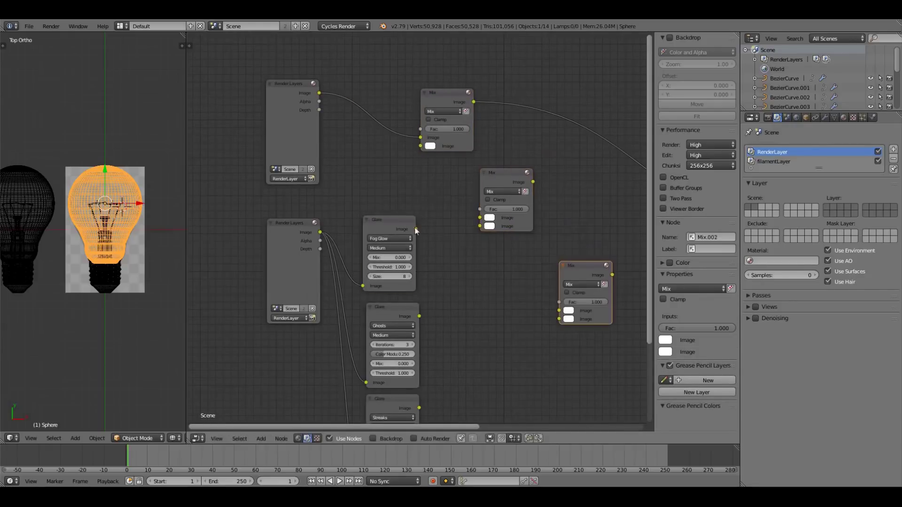
left_click_drag(479, 226, 479, 226)
mouse_move(498, 172)
left_mouse_down()
mouse_move(530, 142)
mouse_move(588, 253)
left_mouse_up()
left_click_drag(419, 408, 588, 262)
left_click(533, 161)
left_click(535, 319)
left_click(611, 227)
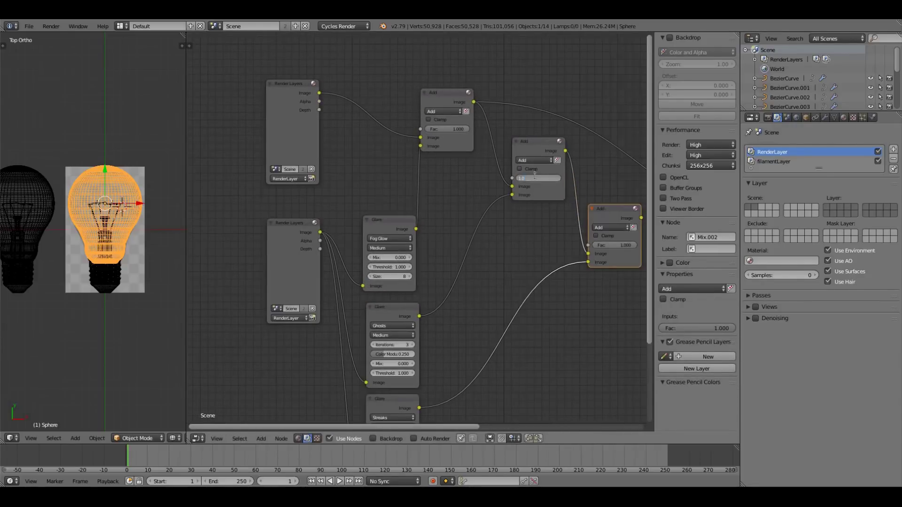
middle_click_drag(536, 178, 456, 58)
left_click(540, 126)
Step: Insert a Color Balance node between the final Add node and the Composite output
scroll(449, 161, "down", 3)
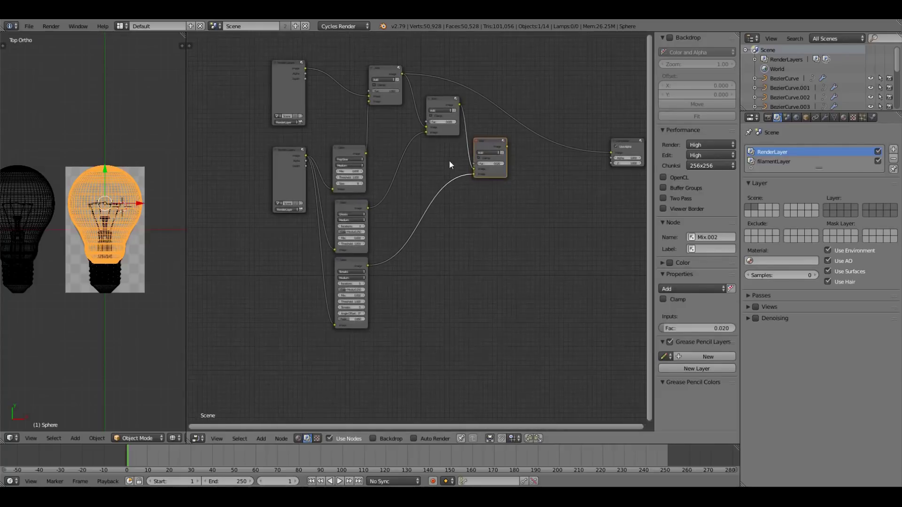
scroll(558, 122, "up", 4)
left_click(564, 127)
key("shift+a")
left_click(450, 244)
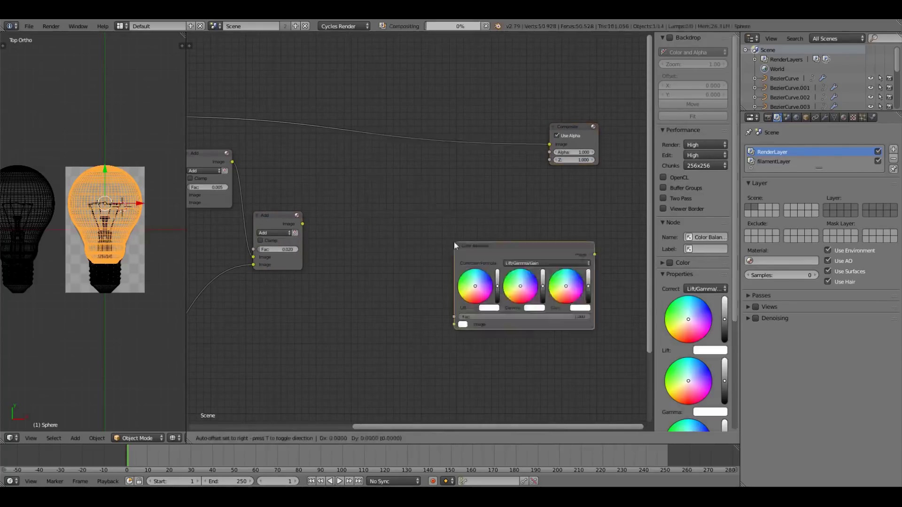
left_click(366, 123)
Step: Let the 3D view fill the left area and select all objects
scroll(372, 215, "down", 3)
scroll(439, 234, "up", 5)
scroll(439, 234, "down", 1)
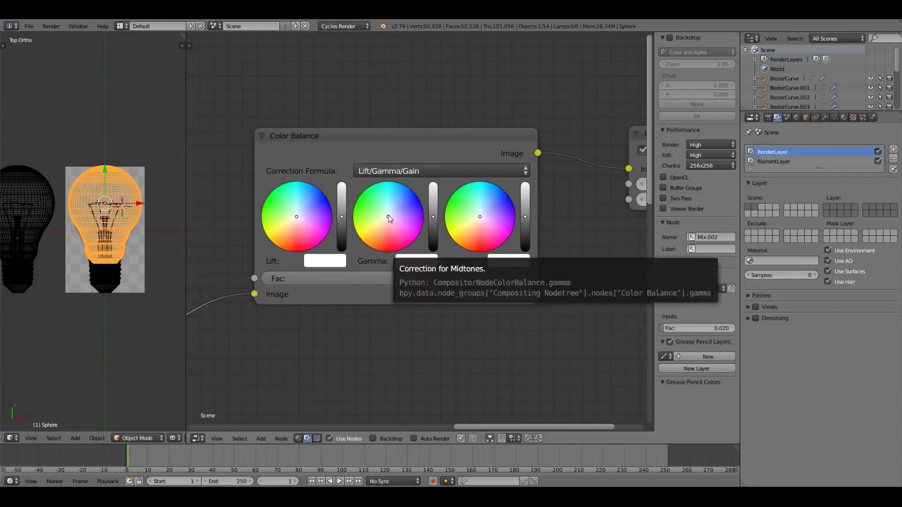
scroll(479, 271, "down", 3)
scroll(491, 219, "down", 3)
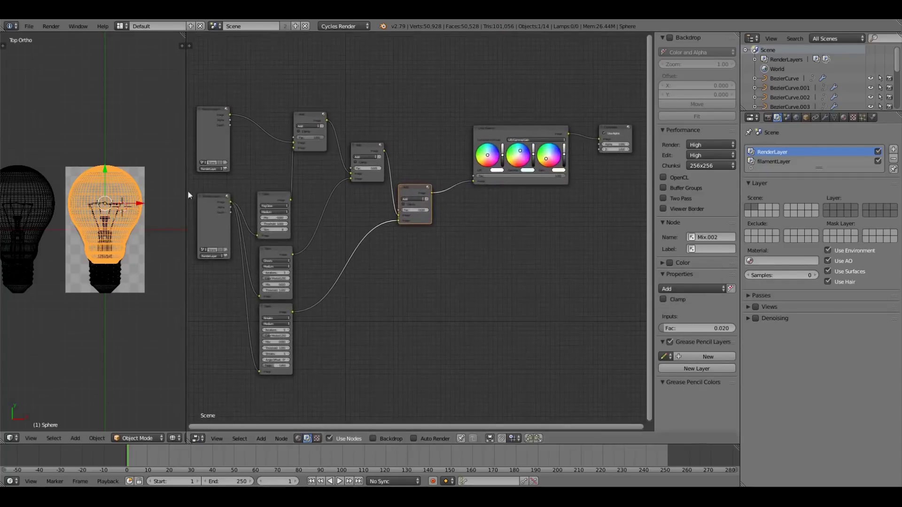
left_click_drag(185, 35, 475, 116)
key("a")
key("a")
scroll(447, 130, "up", 2)
Step: Remove the reference background image and add a scaled-up floor plane at the origin
left_click(719, 323)
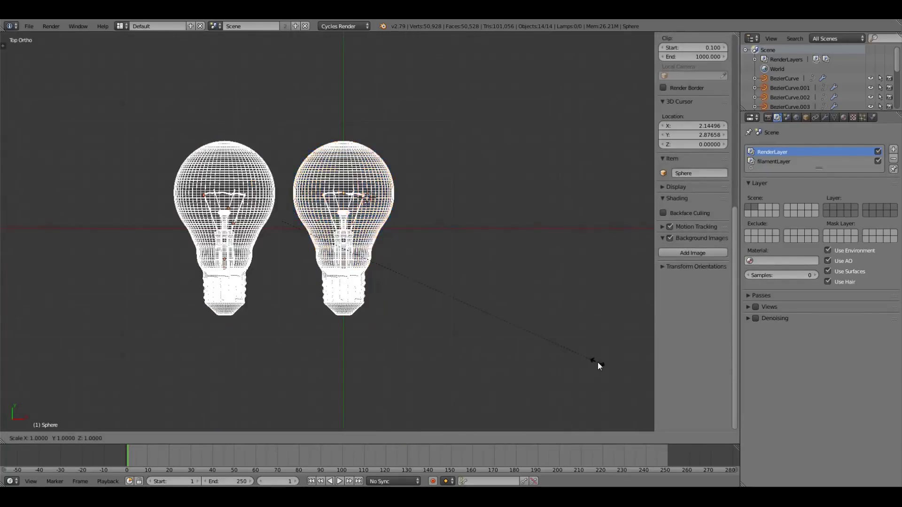
key("shift+c")
middle_click_drag(421, 207, 388, 287)
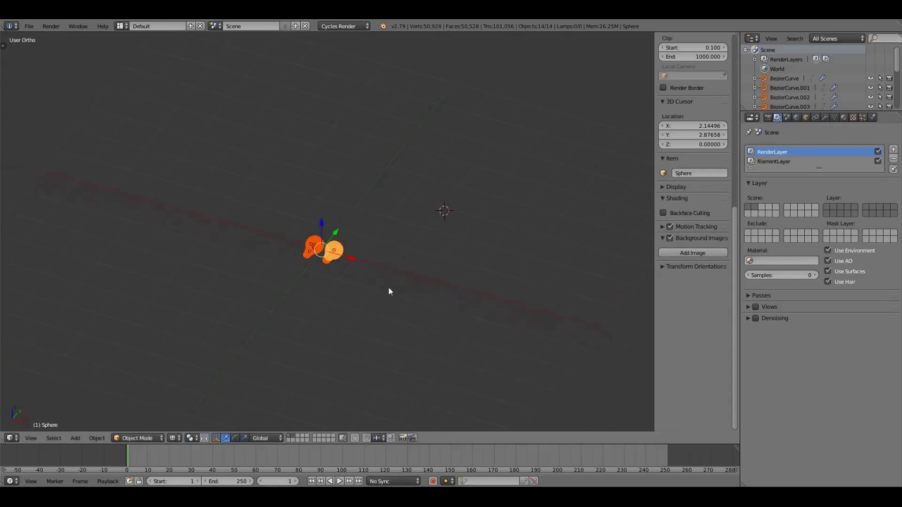
key("shift+a")
left_click(455, 298)
left_click(449, 251)
scroll(332, 277, "up", 6)
Step: Add a camera aimed at the bulbs and preview the scene through it in Rendered shading
key("KP_1")
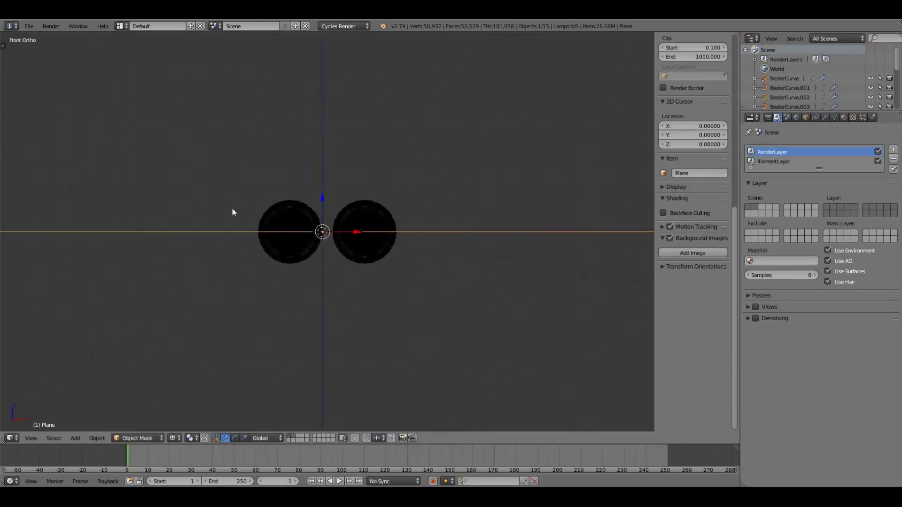
key("a")
middle_click_drag(343, 132, 403, 207)
scroll(403, 207, "down", 3)
key("a")
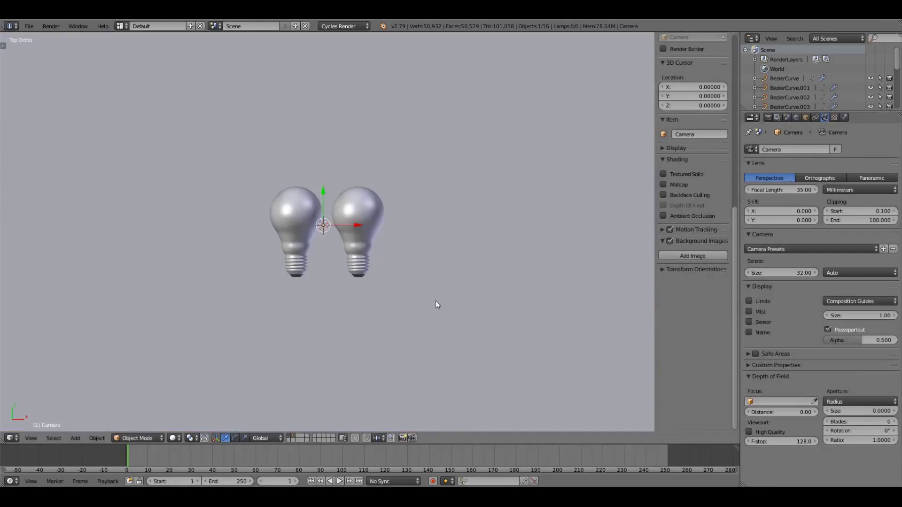
key("KP_1")
scroll(399, 232, "down", 4)
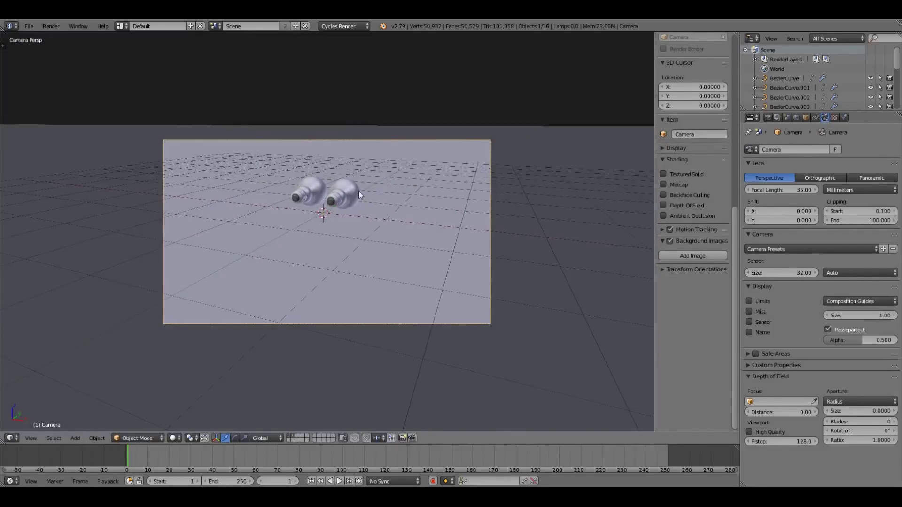
mouse_move(359, 191)
middle_mouse_down()
mouse_move(359, 252)
mouse_move(378, 196)
middle_mouse_up()
key("ctrl+alt+KP_0")
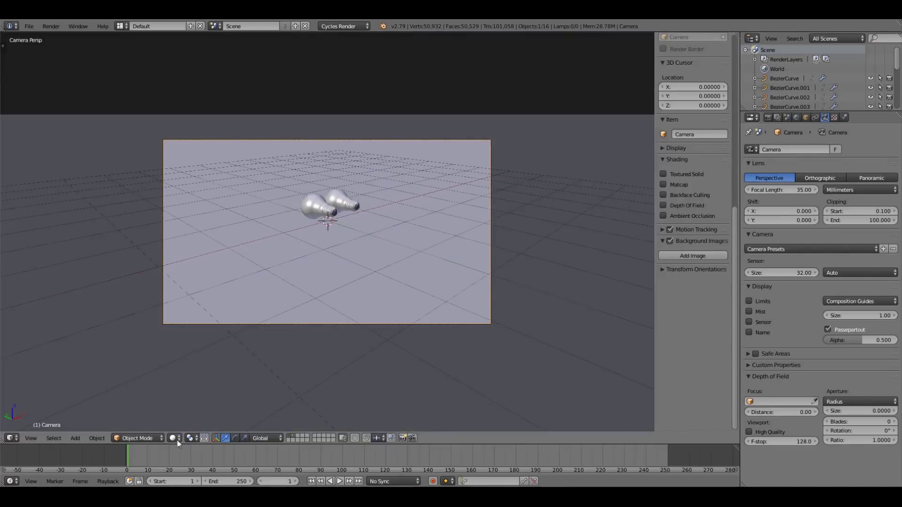
key("shift+z")
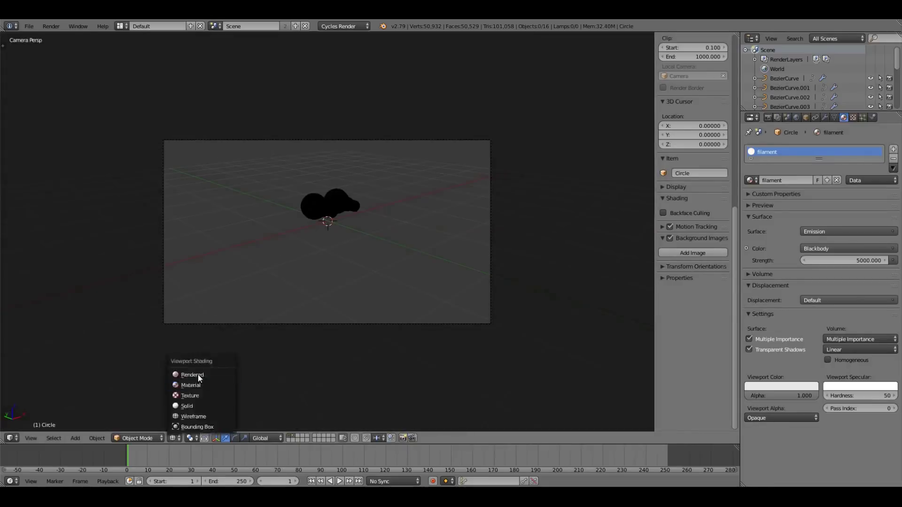
Step: Check the rendered camera preview and inspect the floor plane from the front
left_click(198, 378)
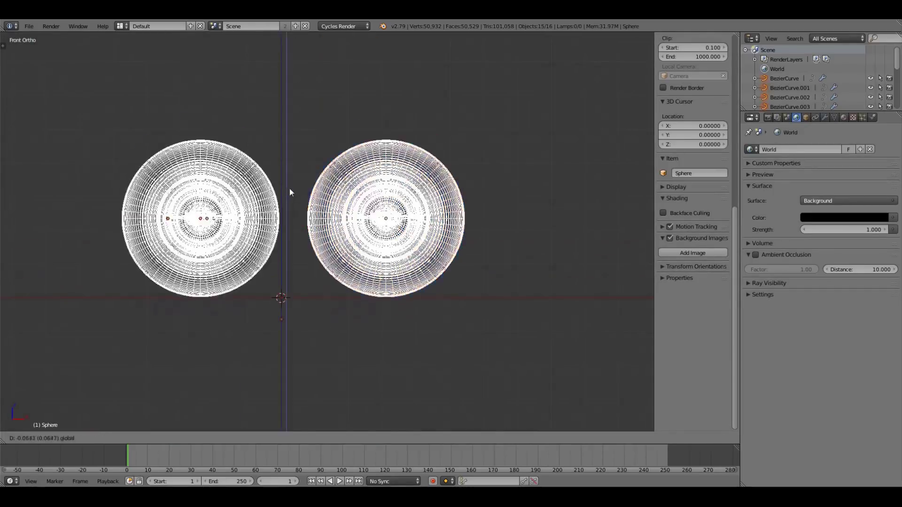
key("KP_Divide")
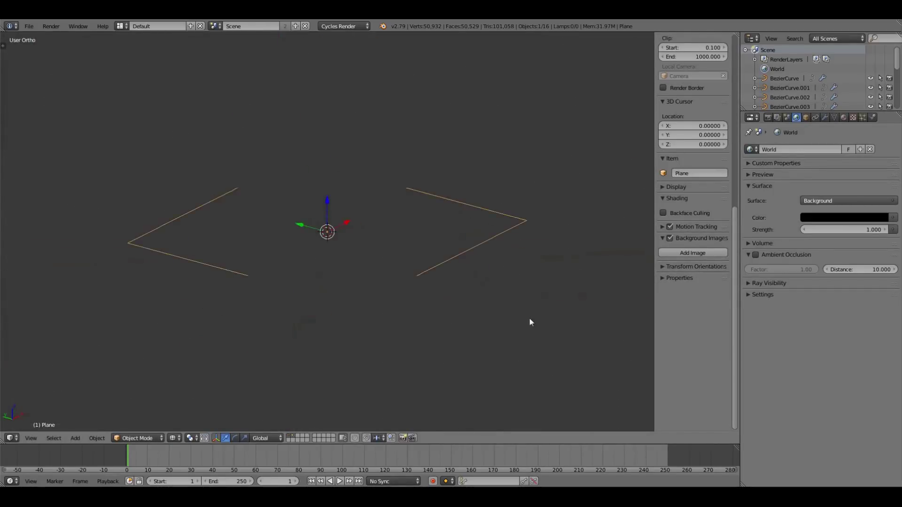
key("KP_Divide")
key("KP_1")
key("g")
key("Escape")
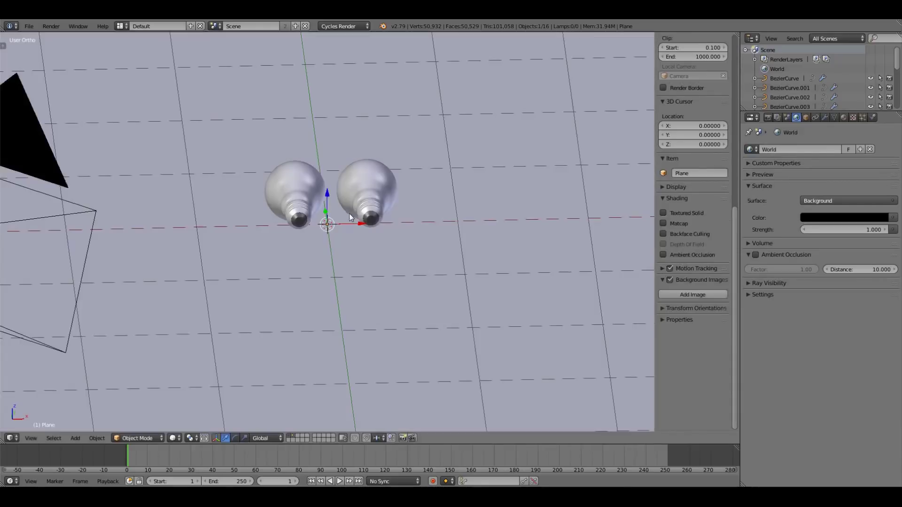
key("shift+z")
key("shift+z")
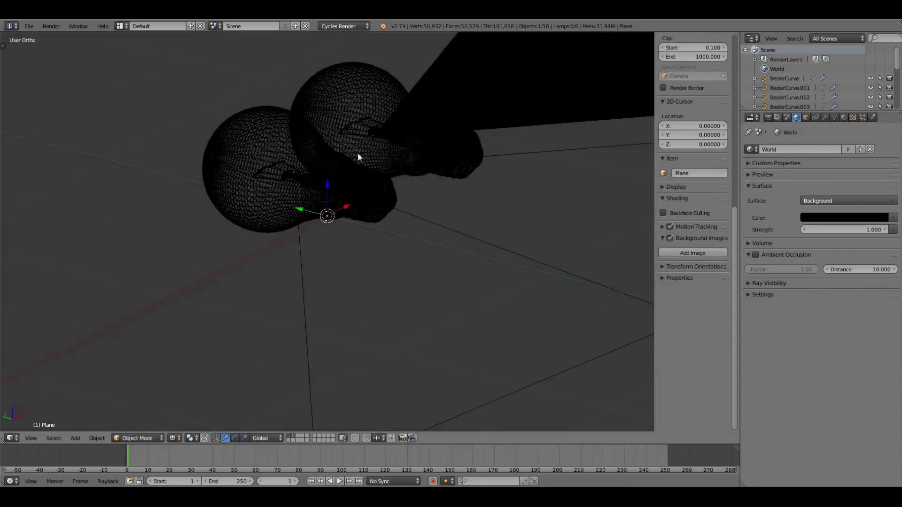
key("KP_7")
Step: Open the right bulb's glass material settings, then select and reposition all objects
right_click(401, 193)
left_click(843, 117)
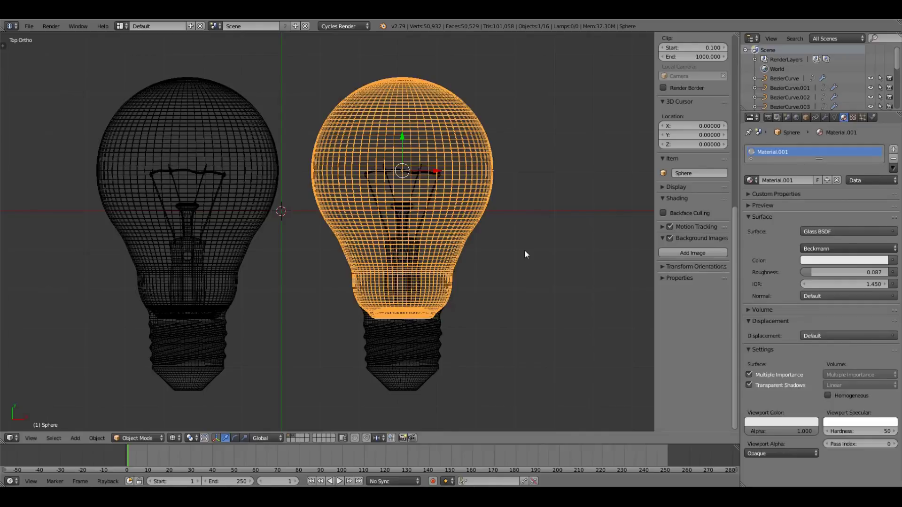
key("a")
scroll(517, 291, "down", 6)
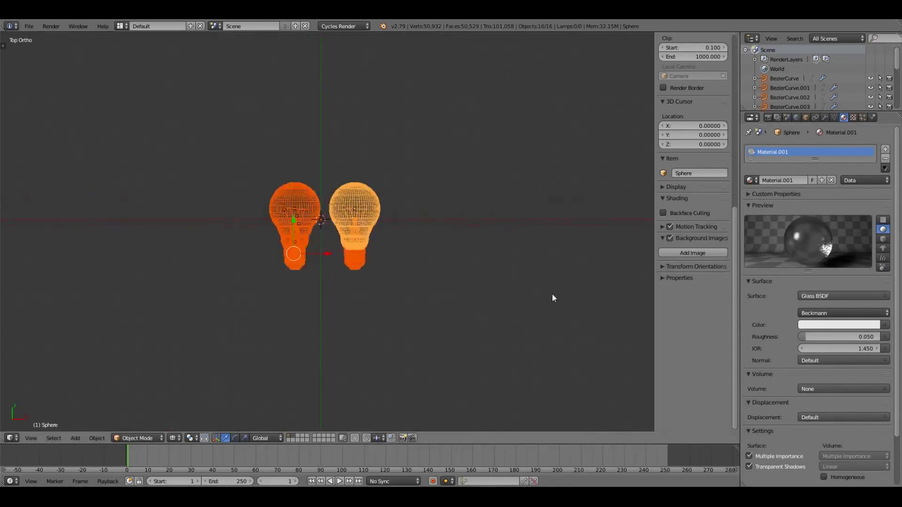
scroll(354, 278, "down", 3)
key("KP_1")
key("g")
right_click(318, 205)
mouse_move(318, 205)
middle_mouse_down()
mouse_move(358, 224)
mouse_move(414, 181)
middle_mouse_up()
Step: Preview the camera view in Rendered shading, then return to top wireframe view
key("KP_0")
left_click(172, 437)
left_click(183, 371)
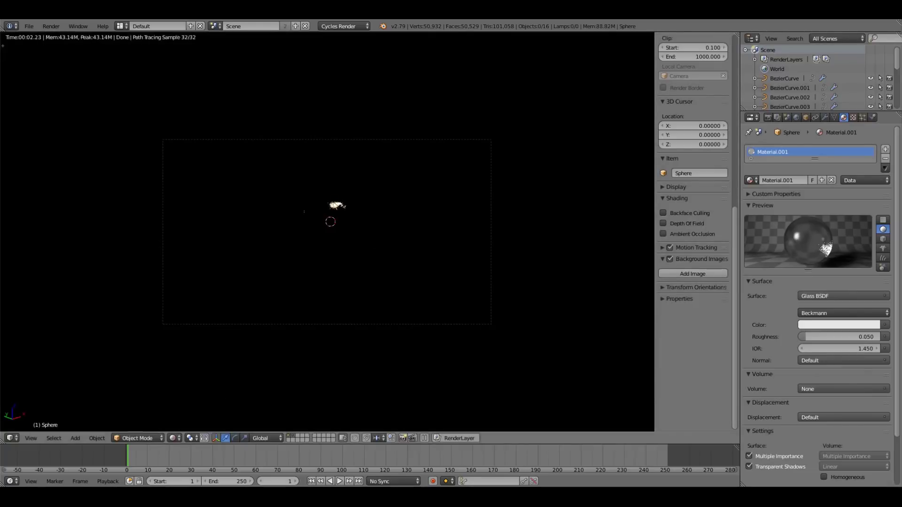
key("shift+z")
key("KP_0")
key("KP_7")
Step: Select the right bulb's filament and verify its glow in a rendered camera preview
right_click(491, 220)
right_click(451, 269)
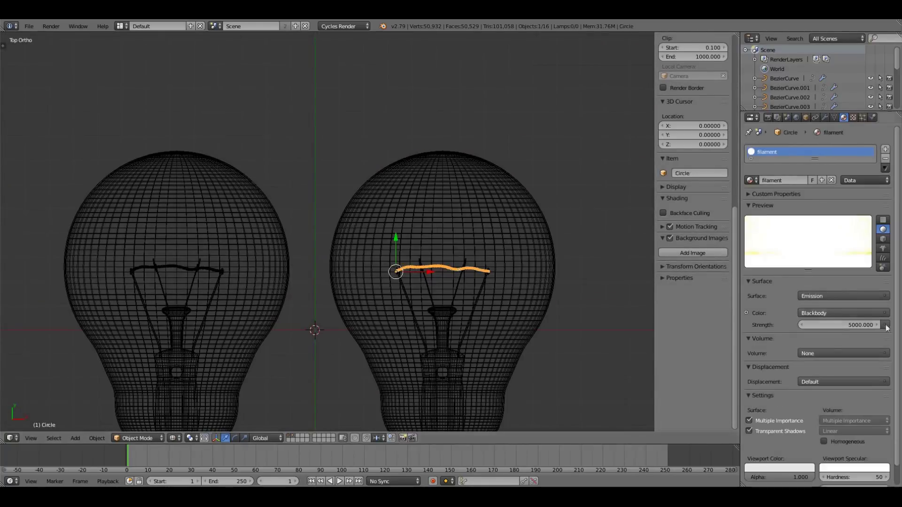
key("Home")
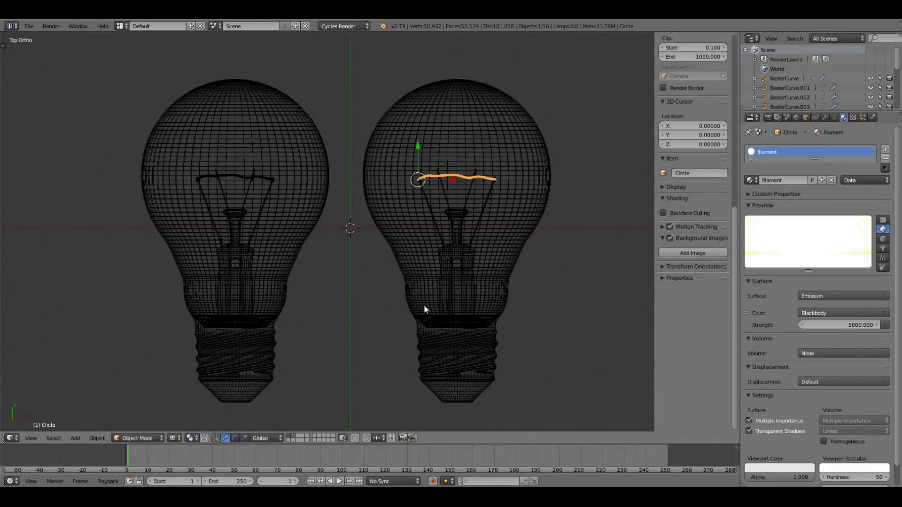
right_click(424, 309)
middle_click_drag(423, 308, 485, 205)
key("KP_0")
left_click(172, 437)
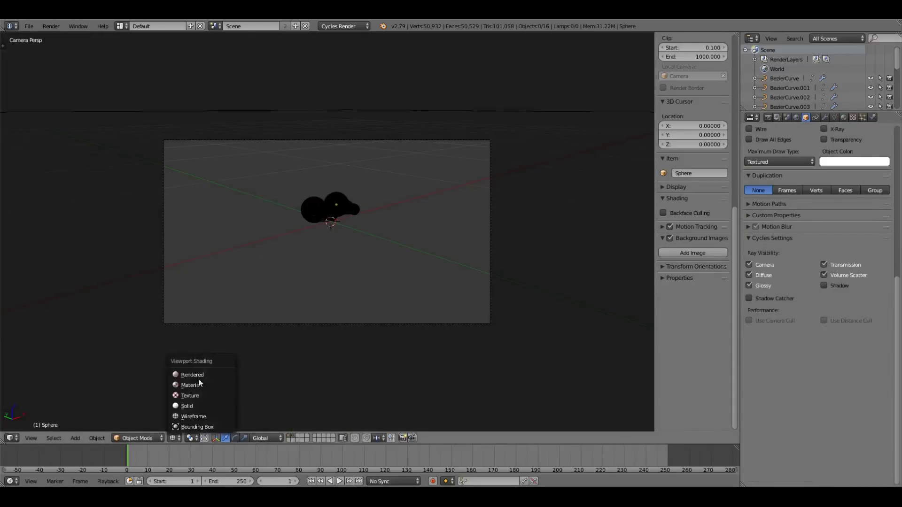
left_click(198, 375)
key("shift+z")
key("KP_7")
Step: Frame the bulb and box-select all of its parts
key("Home")
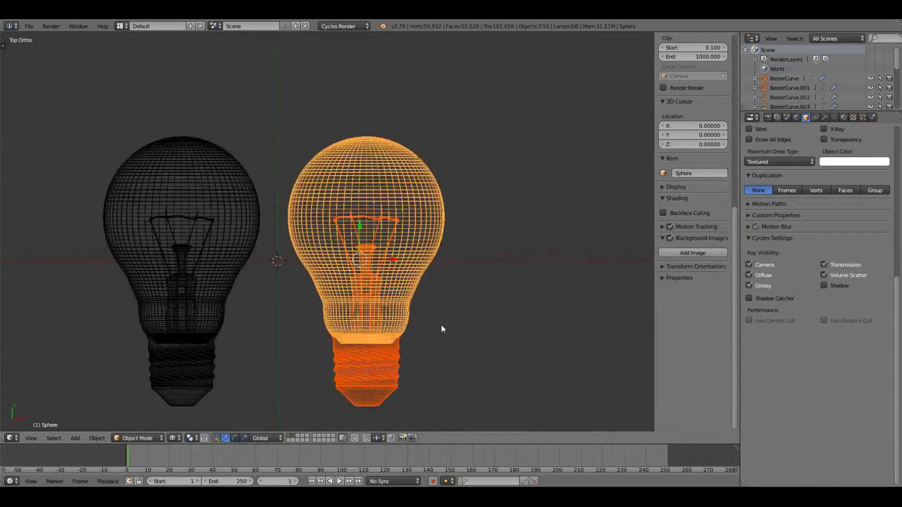
mouse_move(441, 325)
middle_mouse_down()
mouse_move(449, 195)
mouse_move(551, 284)
mouse_move(520, 187)
mouse_move(386, 185)
mouse_move(518, 281)
mouse_move(552, 230)
middle_mouse_up()
scroll(386, 186, "up", 5)
key("g")
key("z")
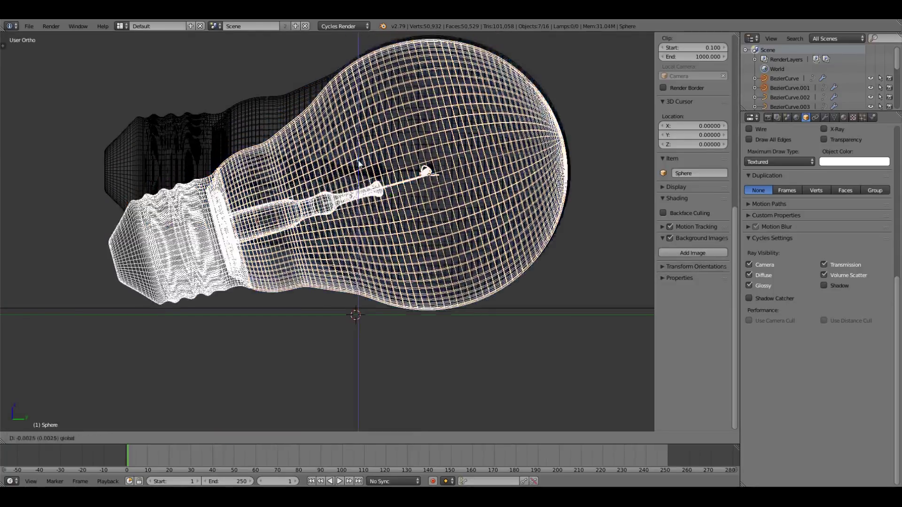
right_click(359, 165)
middle_click_drag(362, 159, 356, 236)
key("a")
key("b")
left_click_drag(182, 100, 294, 333)
middle_click_drag(294, 333, 290, 216)
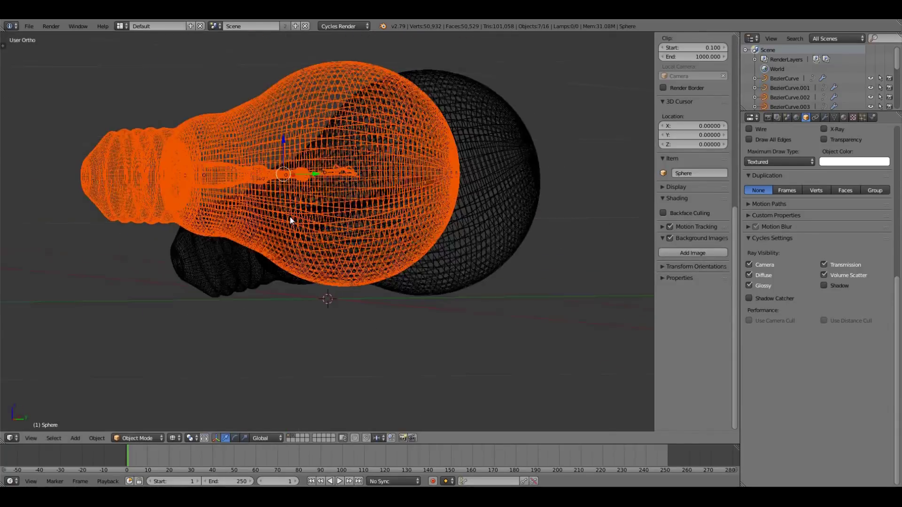
Step: Duplicate the bulb along X, repeating into a row of evenly spaced copies
key("KP_7")
key("KP_1")
key("shift+d")
left_click(370, 255)
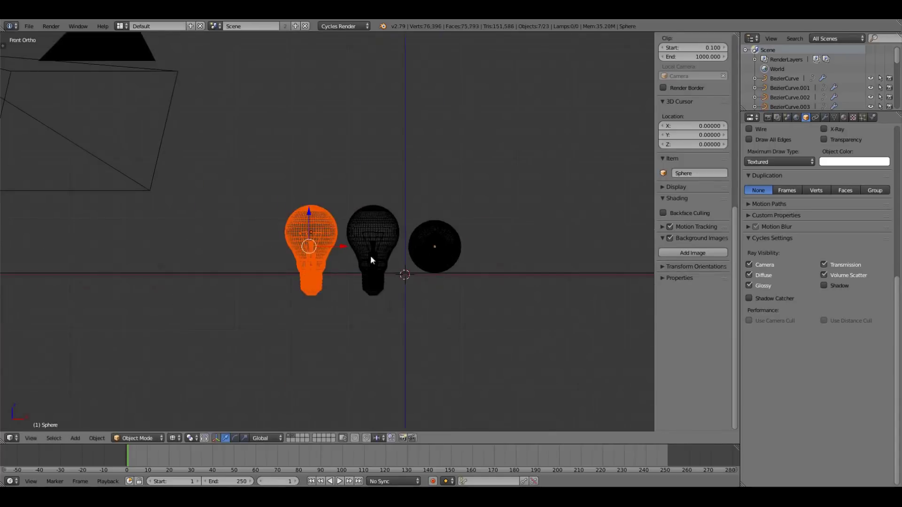
key("shift+r")
key("shift+r")
middle_click_drag(219, 246, 264, 250, "shift")
key("shift+r")
key("shift+r")
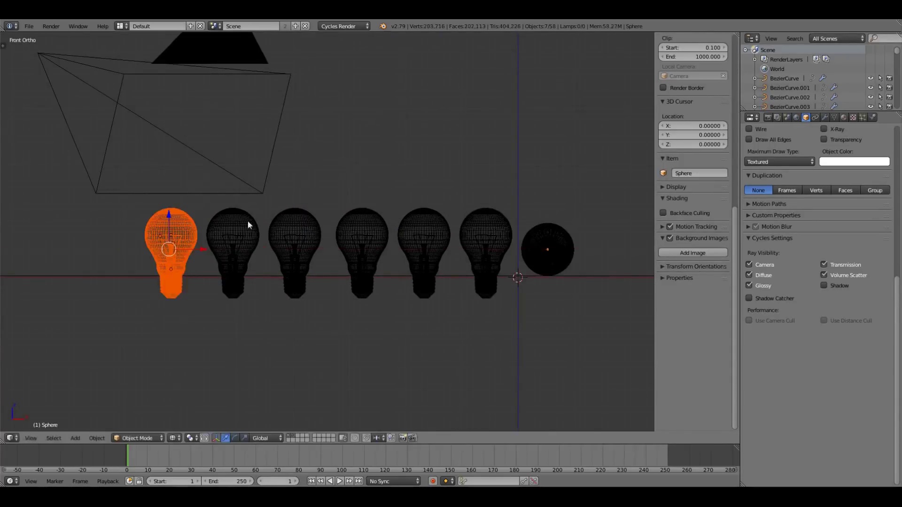
key("shift+r")
key("KP_7")
scroll(318, 244, "up", 2)
Step: In top view, box-select one bulb copy and rotate it -90° around Z
right_click(357, 226)
key("a")
key("b")
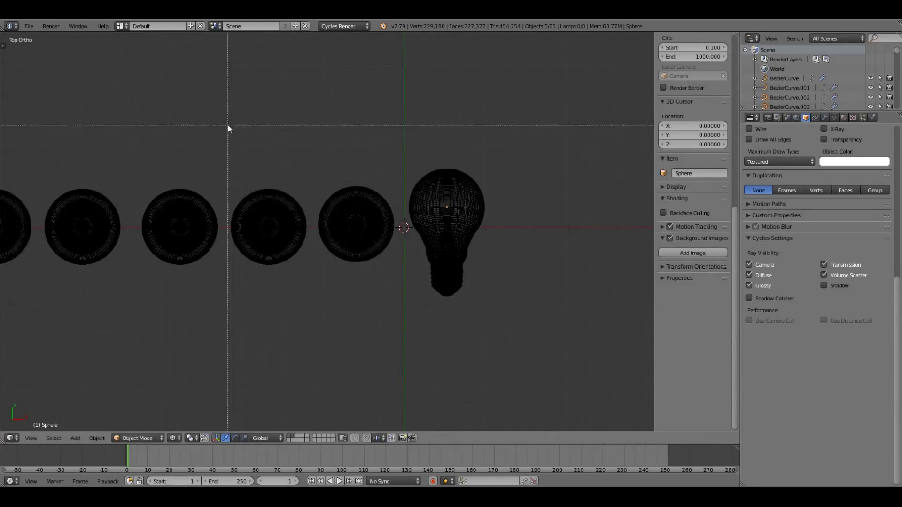
left_click_drag(228, 126, 155, 342)
key("KP_Decimal")
key("r")
key("z")
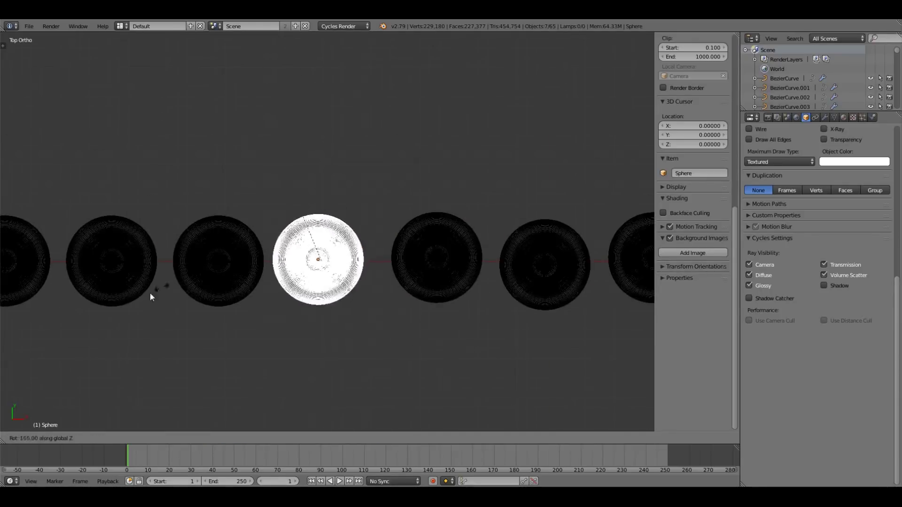
right_click(150, 297)
key("KP_Decimal")
key("r")
key("z")
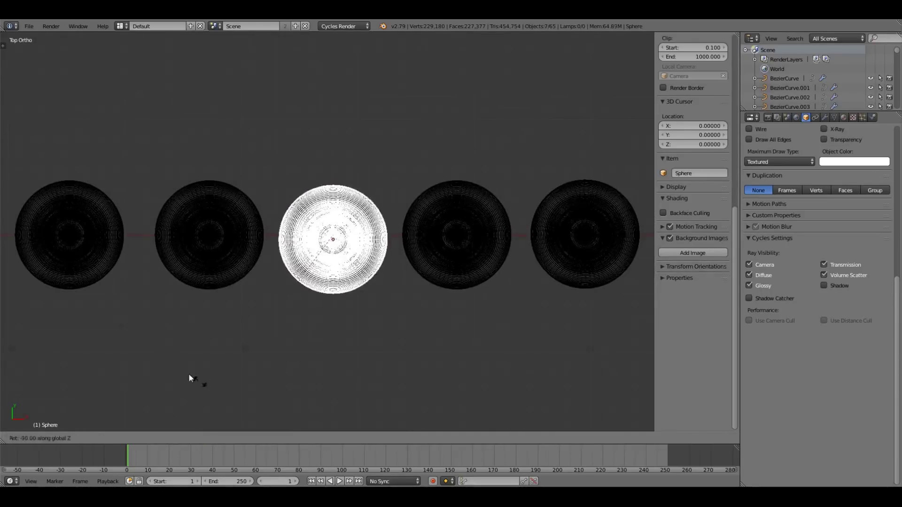
left_click(188, 378)
Step: Box-select the leftmost bulb and rotate it around Z
left_click_drag(302, 161, 380, 296)
key("b")
left_click_drag(189, 175, 291, 310)
key("r")
key("z")
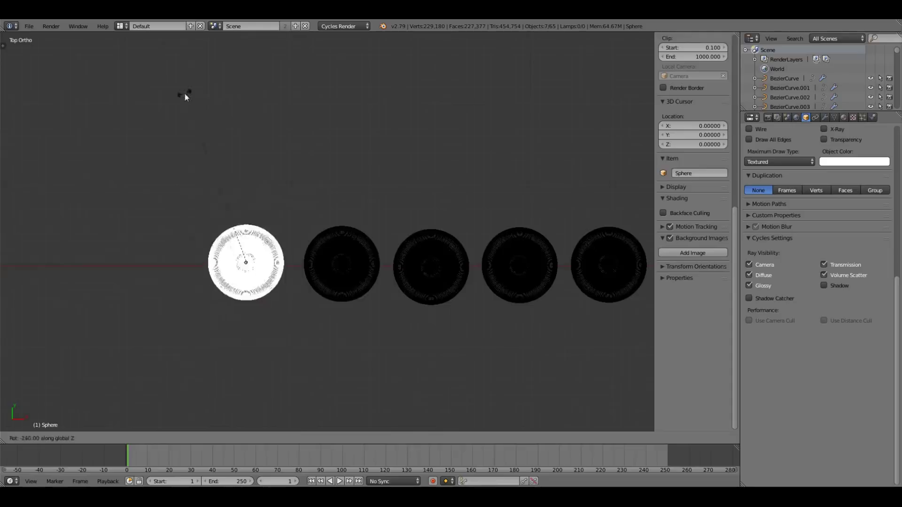
left_click(185, 96)
key("KP_1")
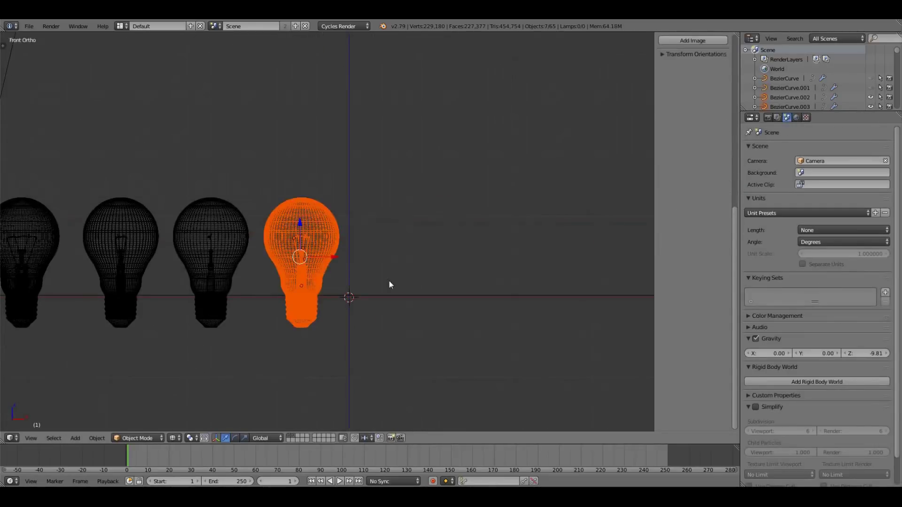
Step: Rotate the bulb 90° around X to lay it on its side, viewed from the side
key("r")
key("x")
key("9")
key("0")
key("Return")
key("KP_3")
key("KP_Decimal")
Step: Move the sideways bulb along Z to rest it on the floor
key("g")
key("z")
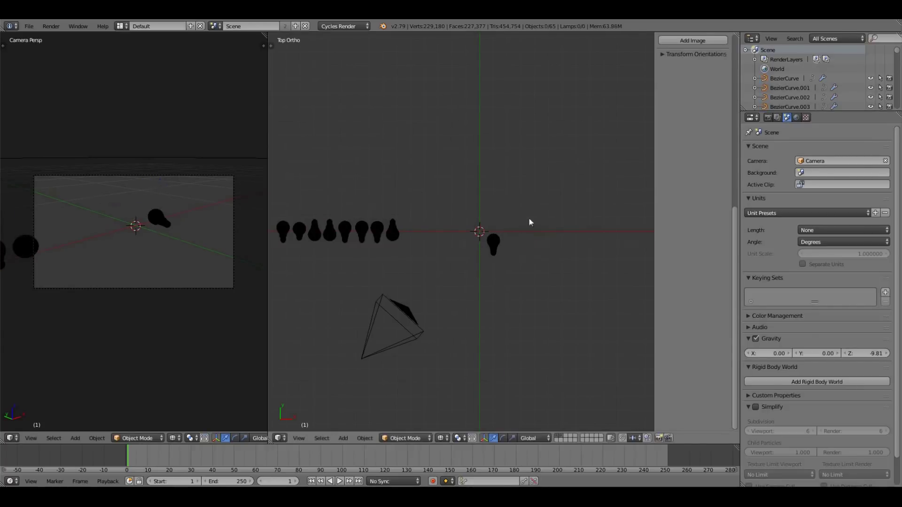
Step: Rotate the rightmost bulb around Z and move it along Y above the row
left_click_drag(385, 181, 408, 253)
key("r")
key("z")
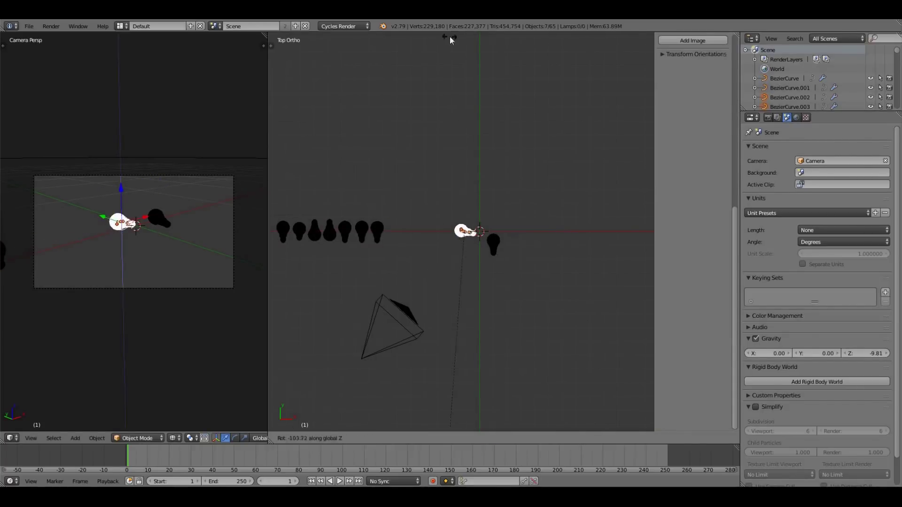
left_click(450, 40)
key("g")
key("y")
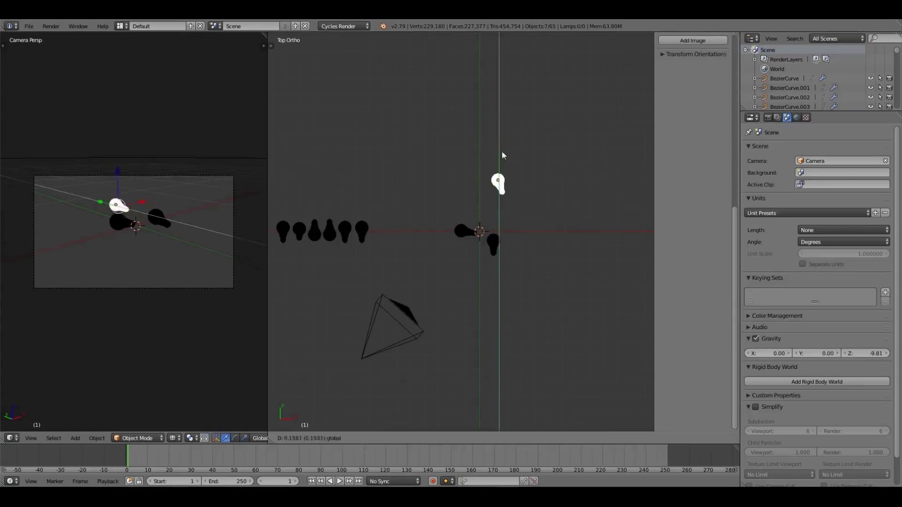
left_click(501, 151)
Step: Move the sixth bulb lower on the floor and turn it to point right
right_click(362, 230)
key("g")
key("x")
key("y")
left_click(455, 151)
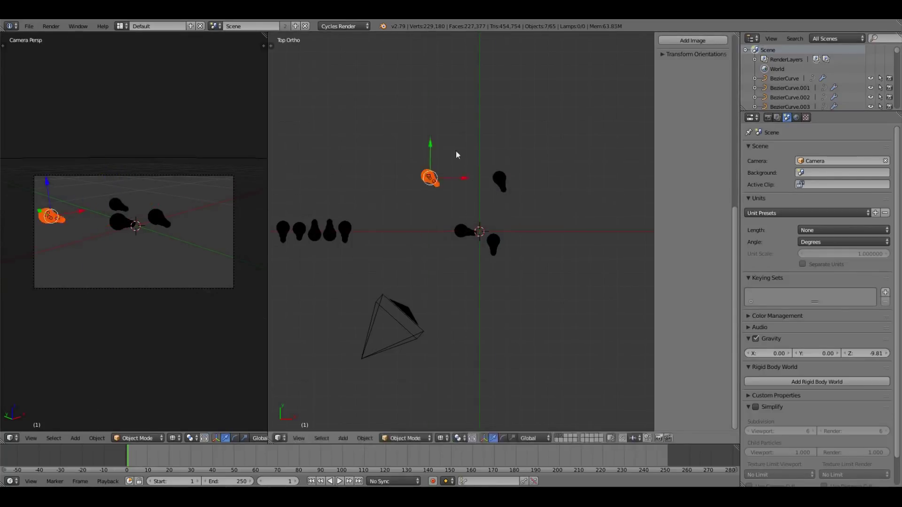
key("g")
key("x")
key("g")
left_click(480, 303)
key("r")
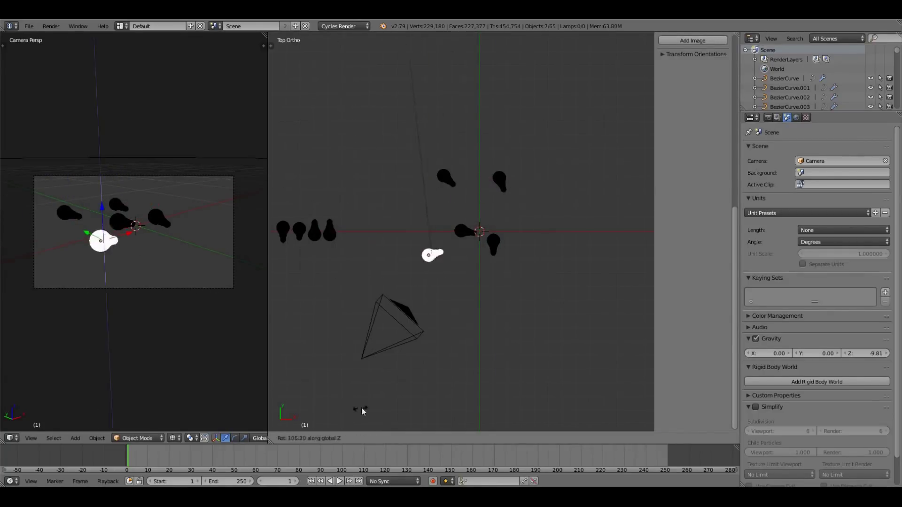
left_click(389, 242)
Step: Slide the rightmost bulb far right along X and move the third bulb near the camera
right_click(330, 230)
key("g")
key("x")
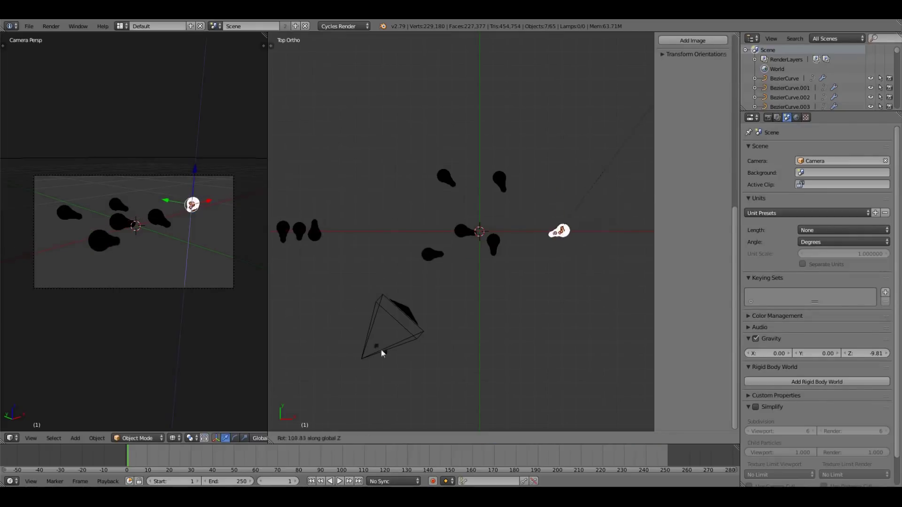
left_click(381, 349)
key("b")
left_click_drag(318, 179, 328, 244)
key("g")
key("x")
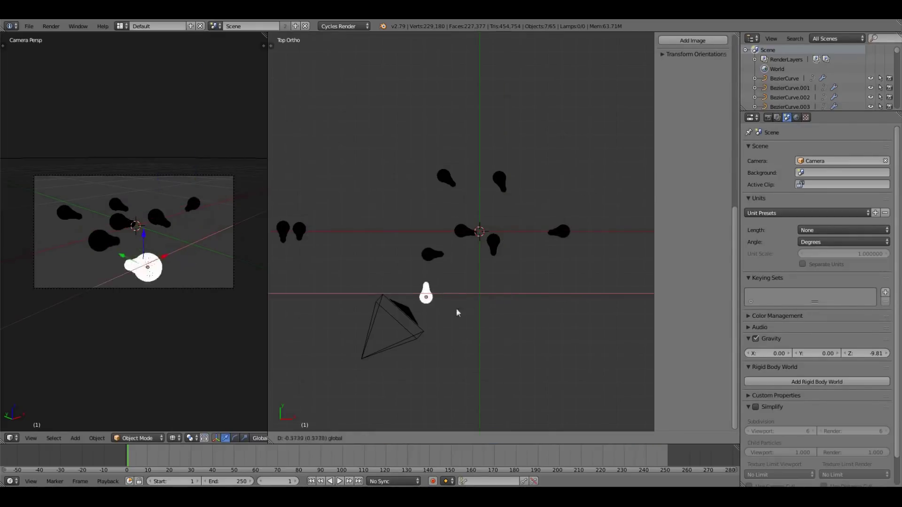
right_click(475, 315)
key("g")
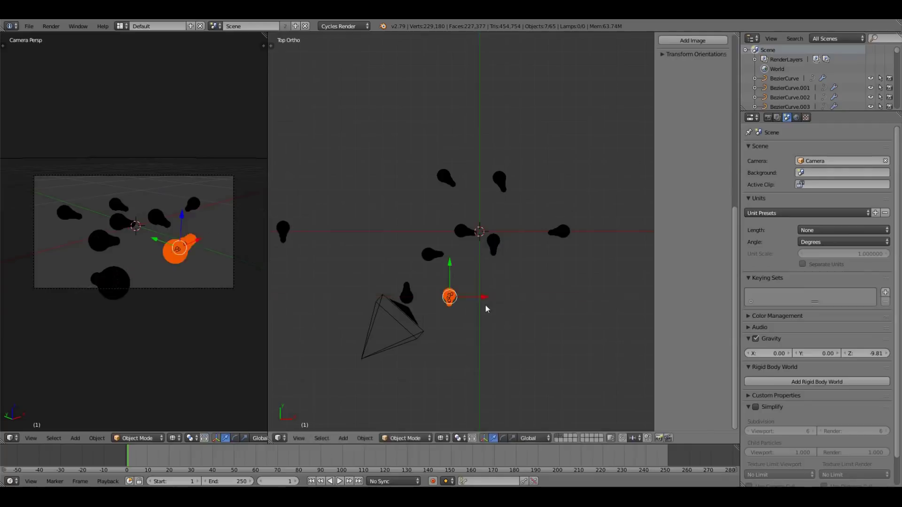
left_click(488, 315)
Step: Move a bulb away from the row and duplicate copies toward the top
key("a")
key("b")
left_click_drag(268, 249, 291, 197)
key("g")
left_click(407, 217)
key("shift+d")
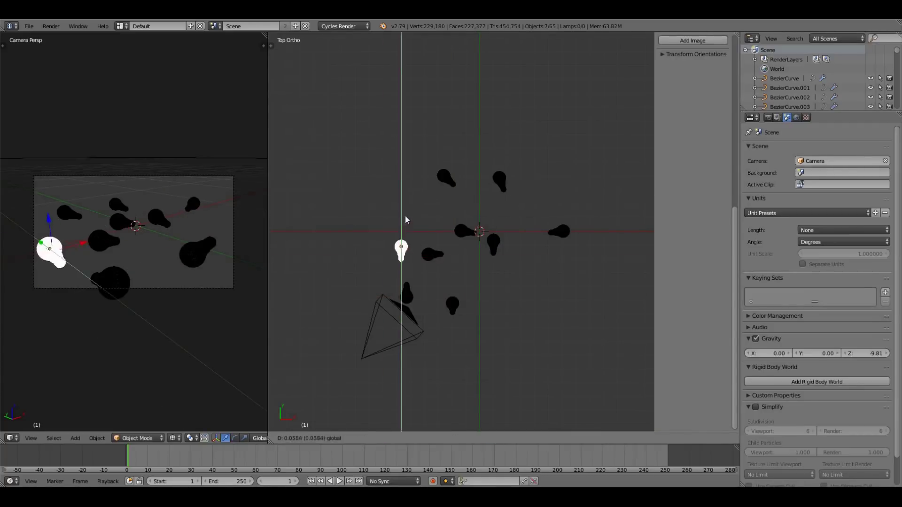
left_click(455, 99)
key("g")
key("y")
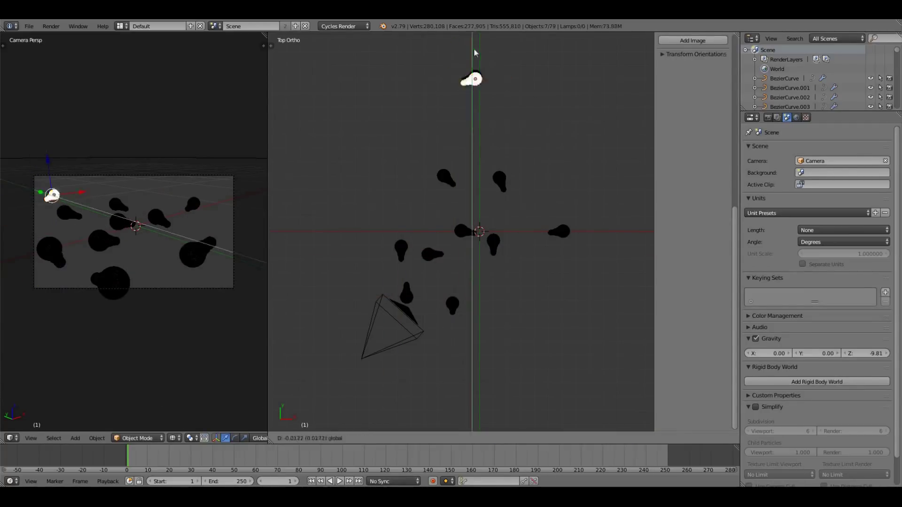
left_click(488, 70)
Step: Add more bulb copies at the upper right, one turned to a tilted angle
key("shift+d")
left_click(539, 104)
key("g")
key("x")
left_click(552, 91)
key("shift+d")
scroll(585, 167, "down", 1)
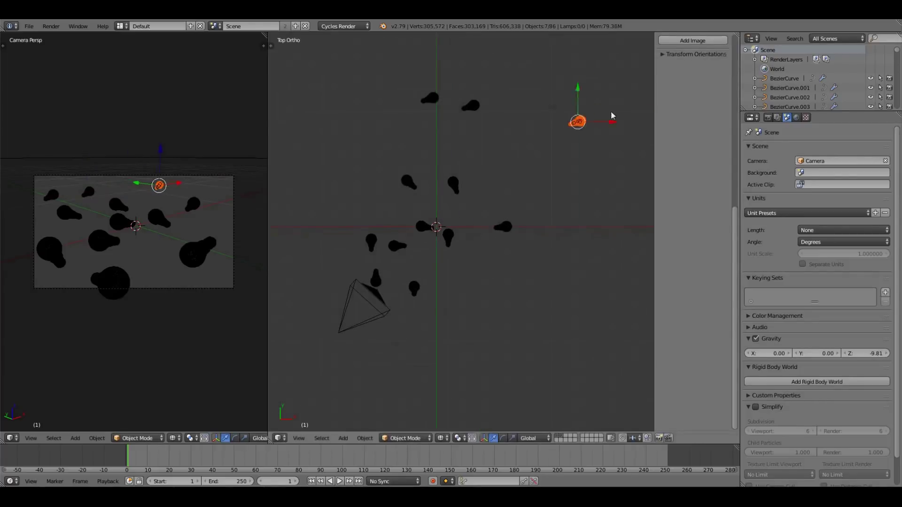
key("g")
left_click(585, 166)
key("r")
left_click(573, 194)
Step: Duplicate a bulb near the top along Y and enlarge the camera view
right_click(471, 106)
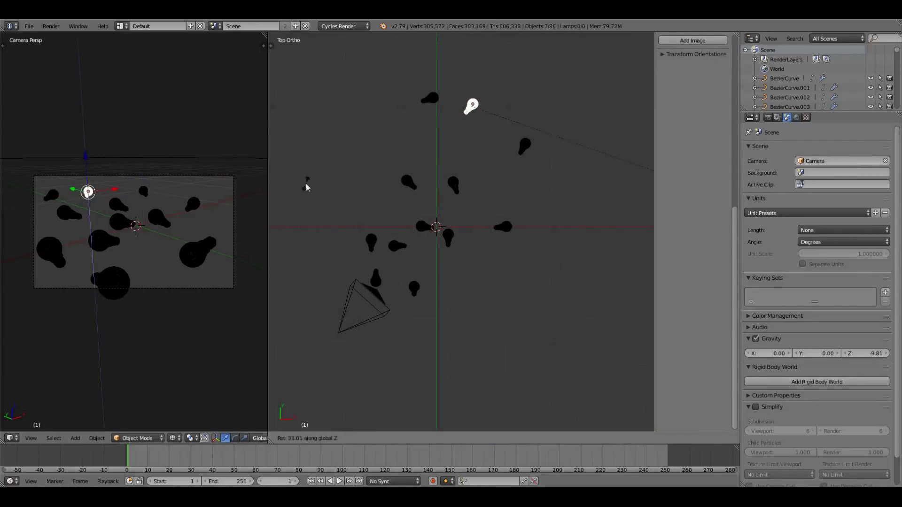
key("shift+d")
key("y")
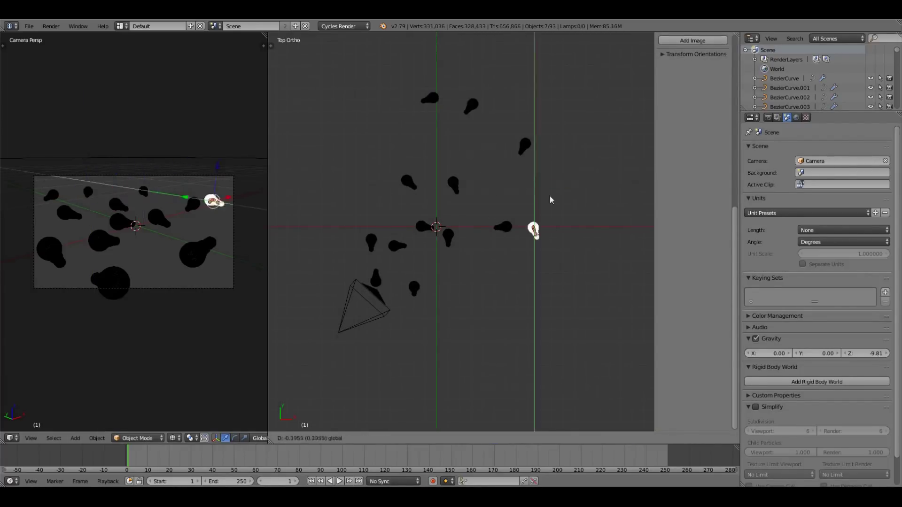
left_click(426, 255)
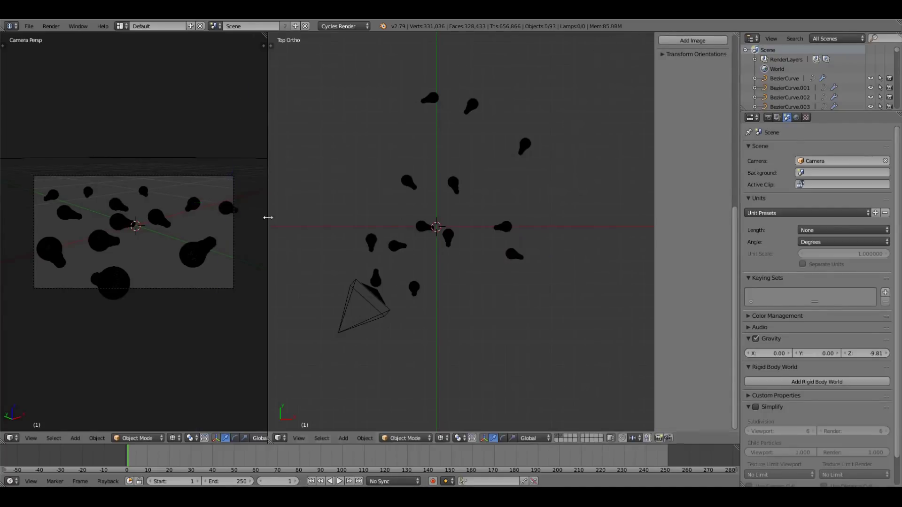
left_click_drag(267, 217, 603, 217)
left_click(767, 118)
Step: Switch the camera viewport to Rendered shading for a Cycles preview
scroll(817, 282, "down", 8)
left_click(173, 438)
left_click(207, 371)
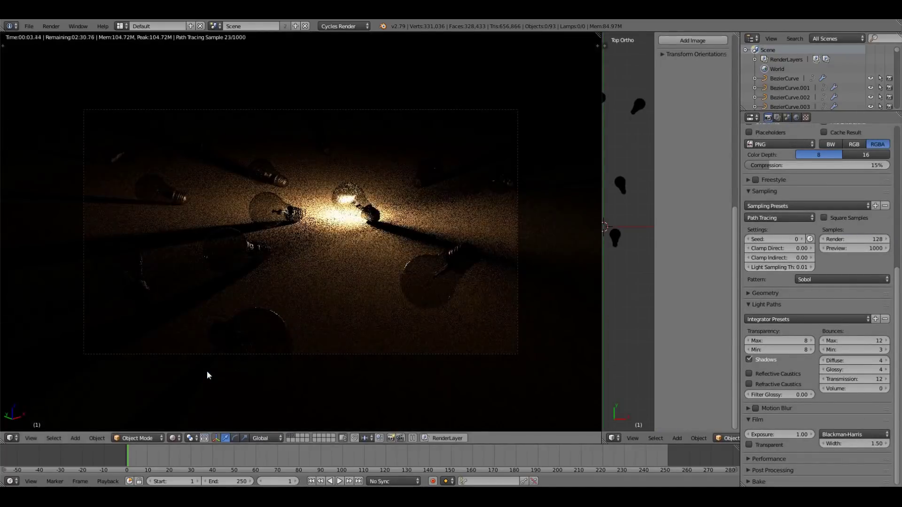